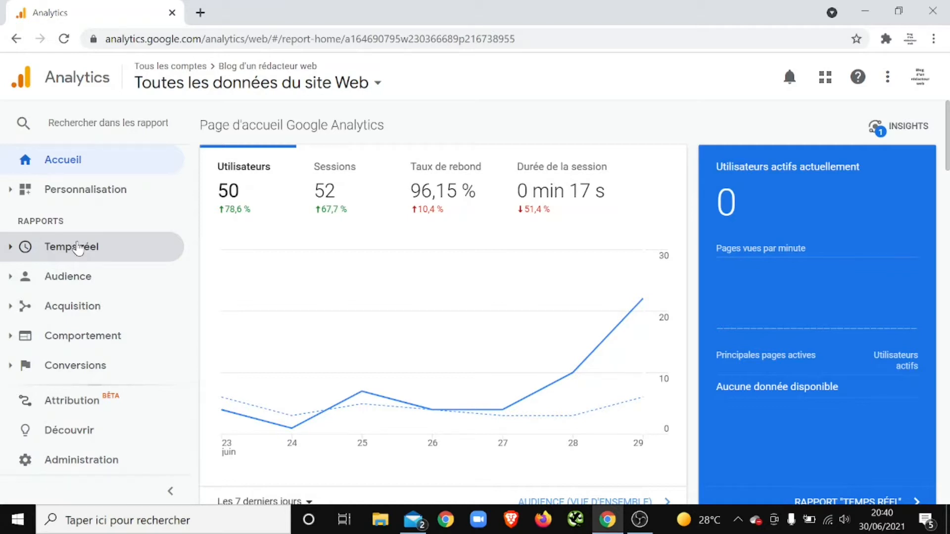
Step: Look over the Temps réel and Audience report lists and view the Audience Vue d'ensemble report
click(77, 247)
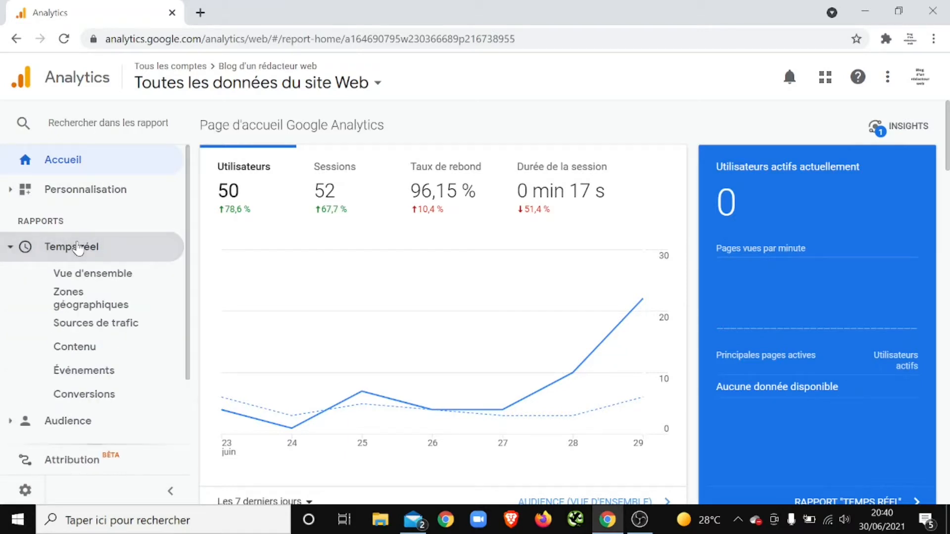
click(78, 247)
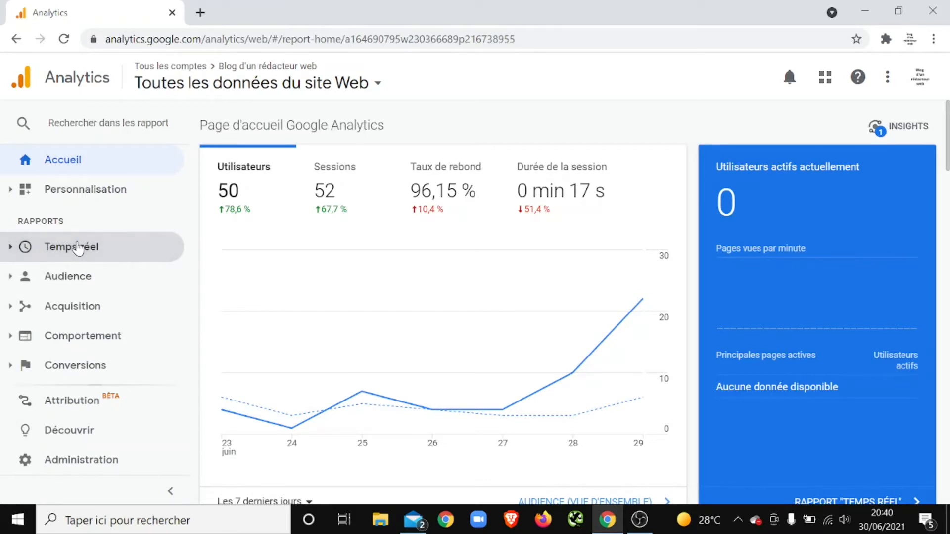
click(78, 278)
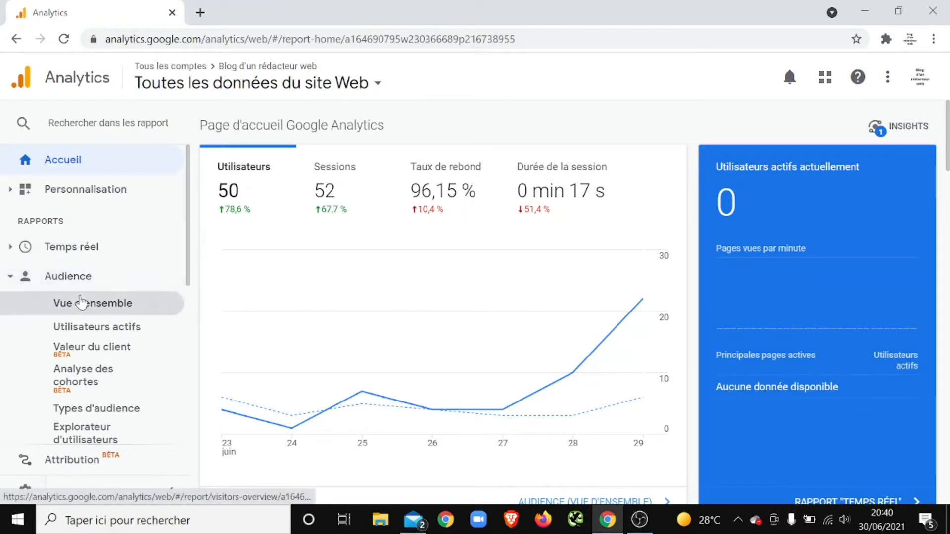
click(81, 303)
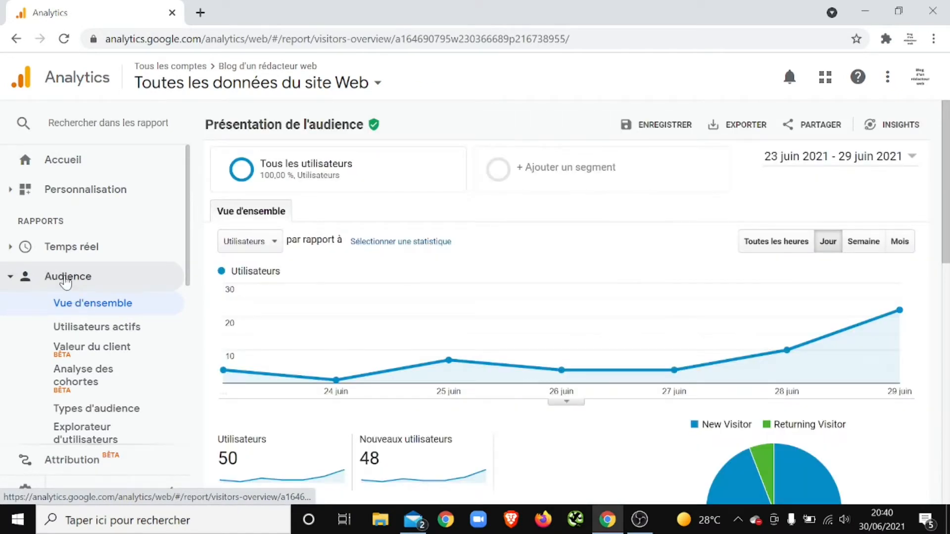
click(66, 281)
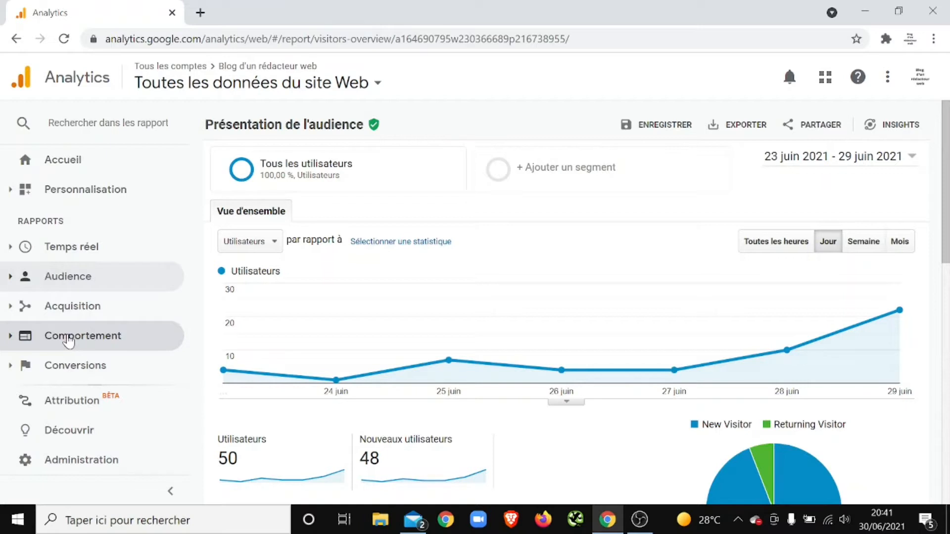
Step: Create a custom dashboard from the Toile vierge layout, named "Tableau BRW"
click(108, 204)
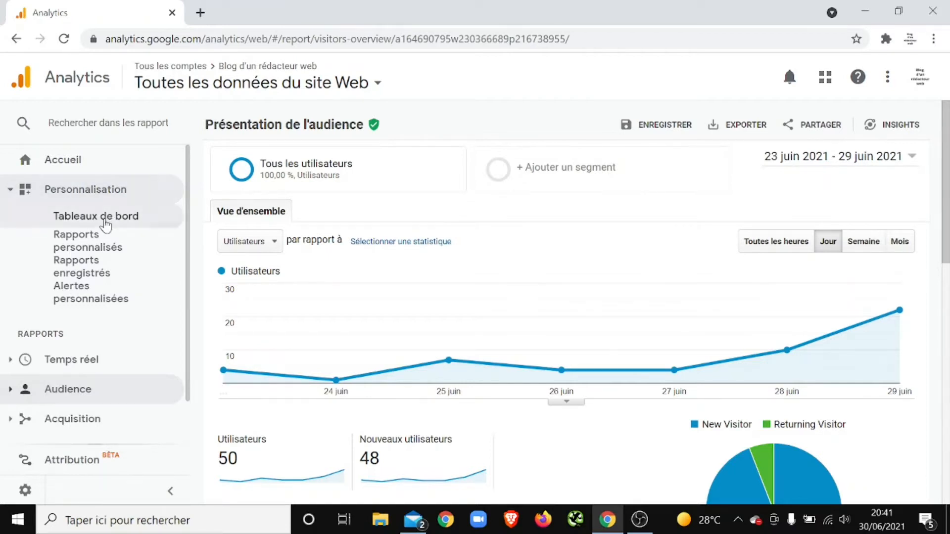
click(105, 223)
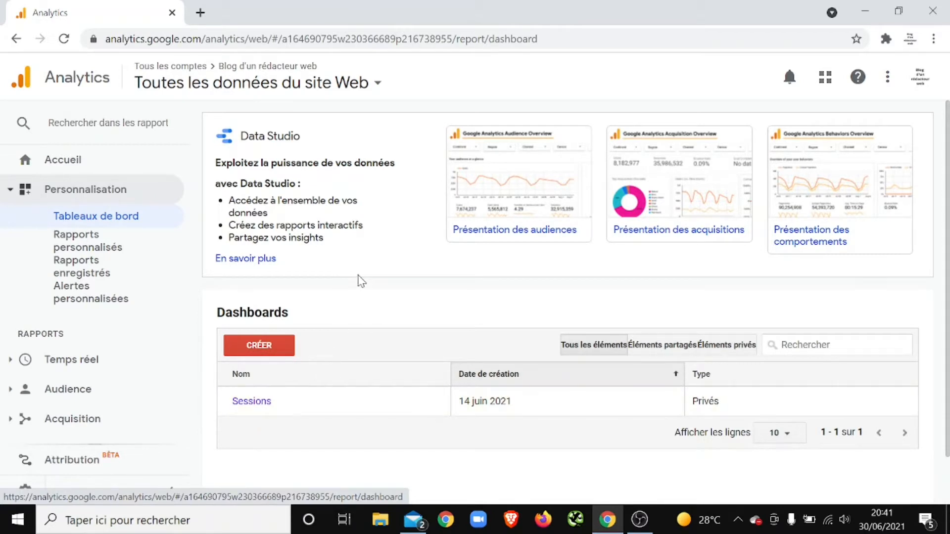
click(260, 346)
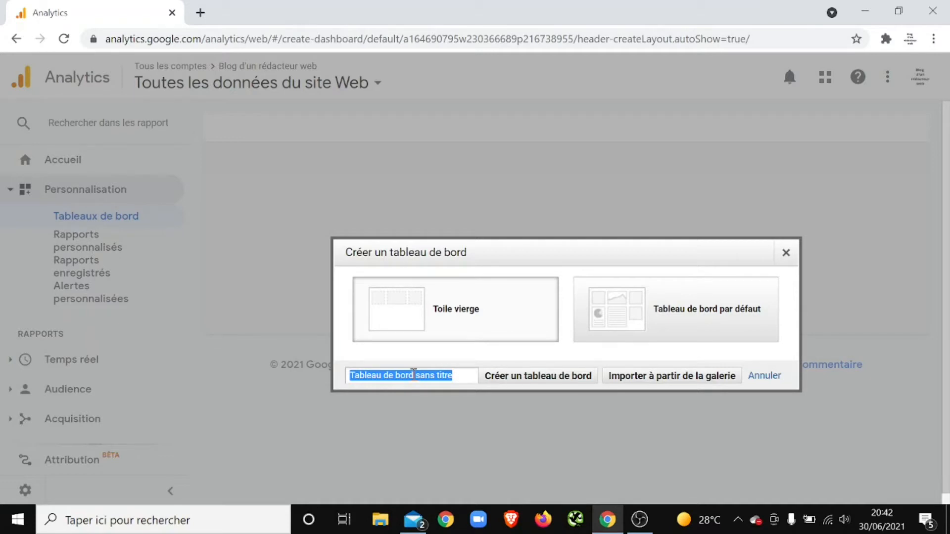
text(T)
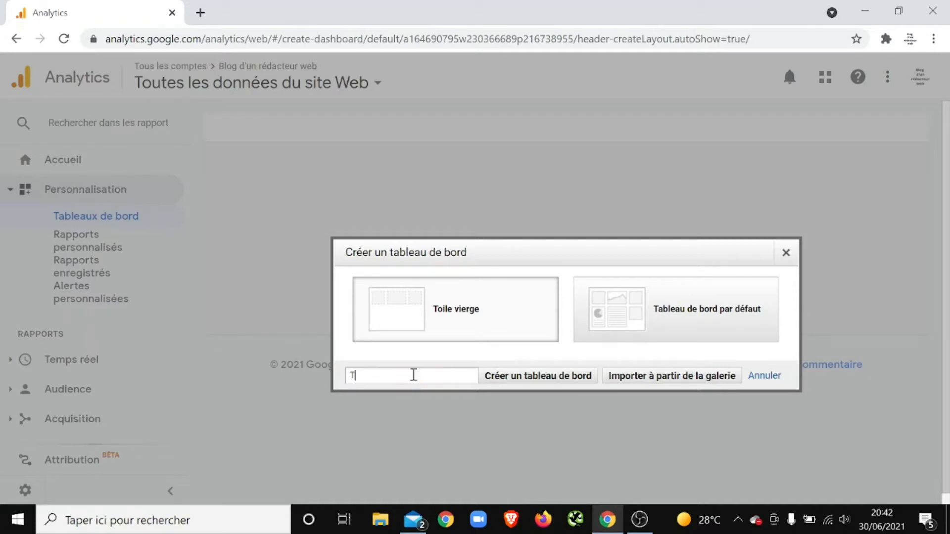
text(ableau BRW)
click(544, 379)
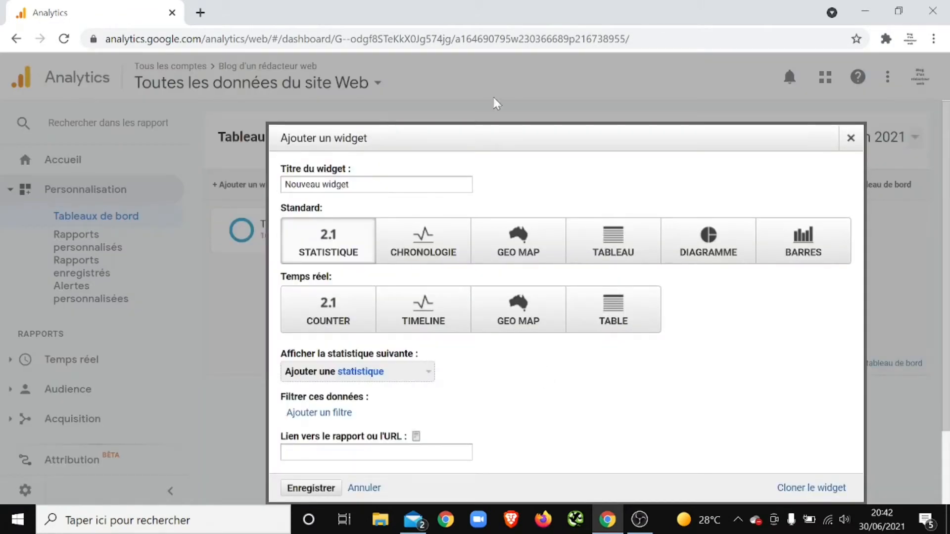
Step: Title the new widget "Sessions"
drag(496, 129, 457, 87)
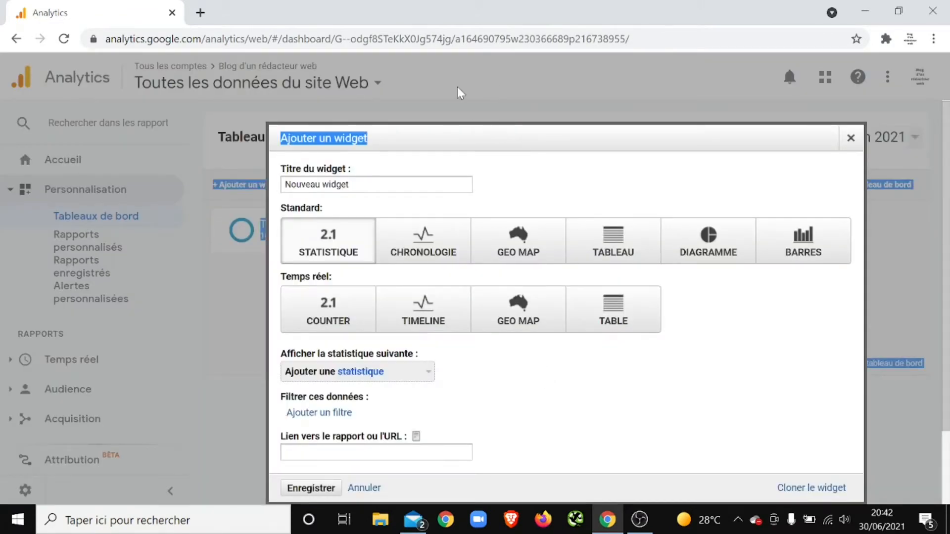
click(484, 184)
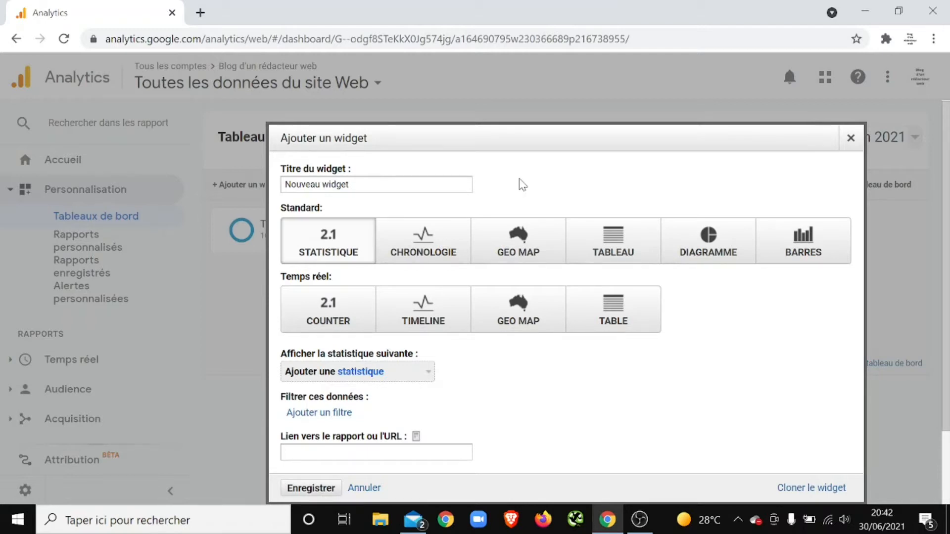
triple_click(400, 184)
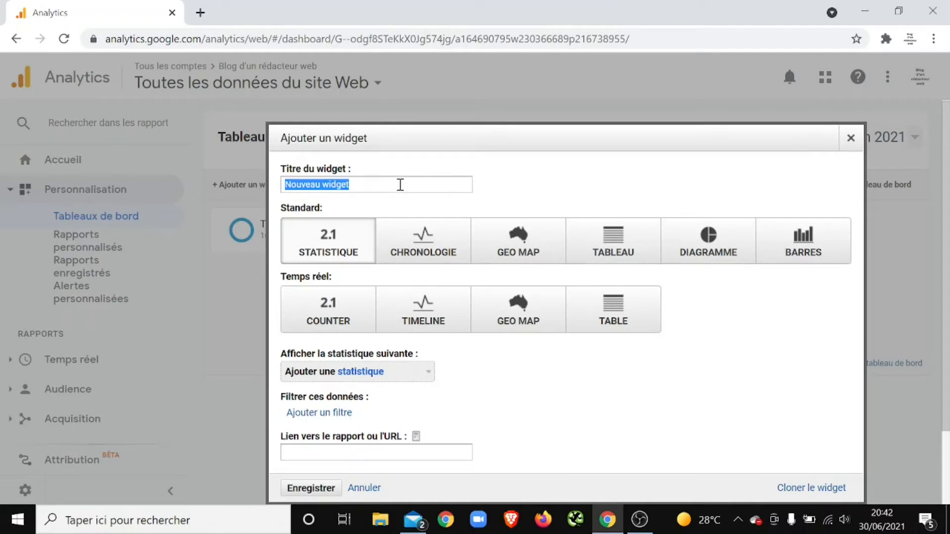
text(Sessions)
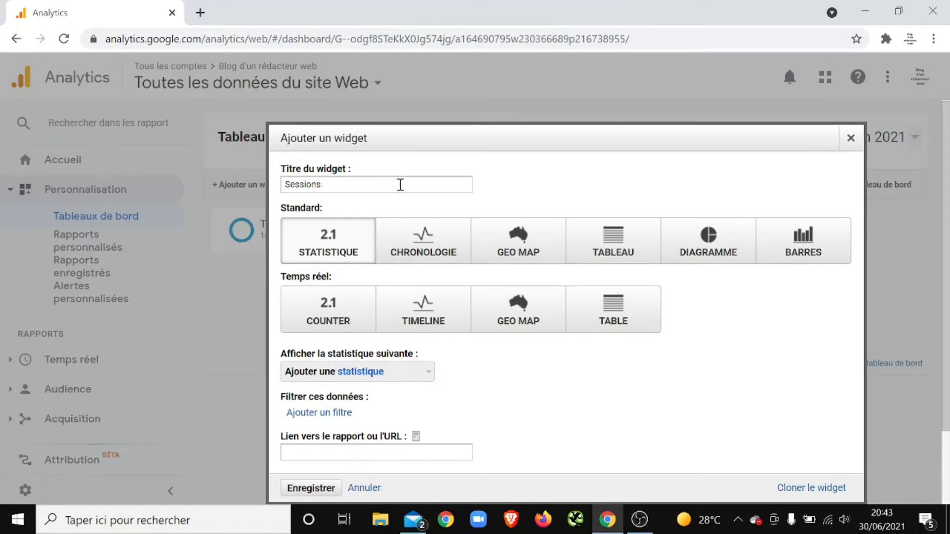
Step: Find the Sessions metric with the search term "sessions", assign it to the widget and save the widget
click(406, 376)
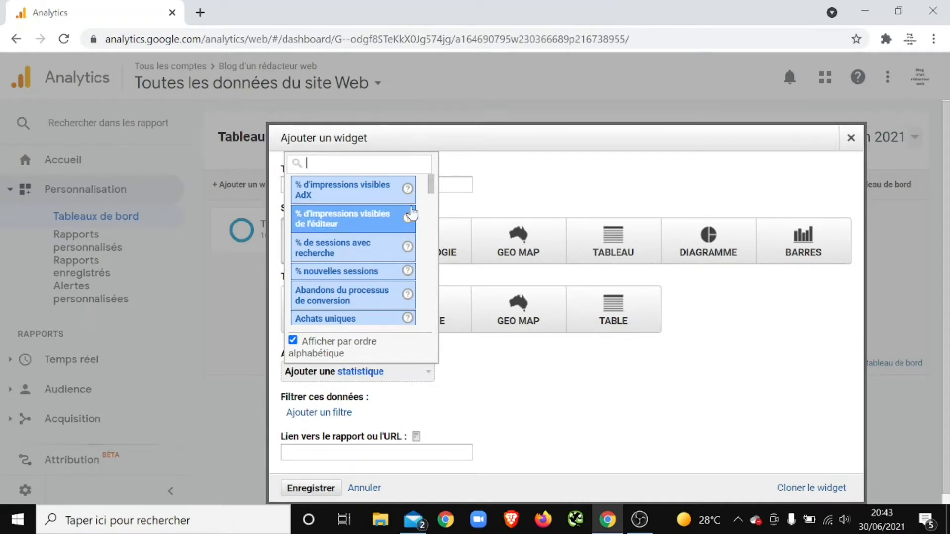
scroll(432, 191, down, 1)
mouse_move(429, 184)
mouse_down()
mouse_move(428, 197)
mouse_move(428, 180)
mouse_up()
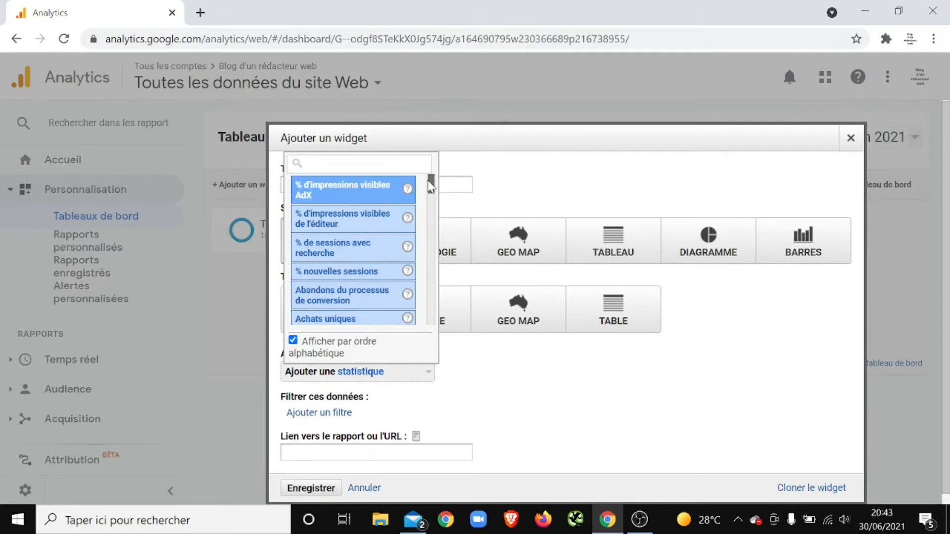
click(396, 163)
text(se)
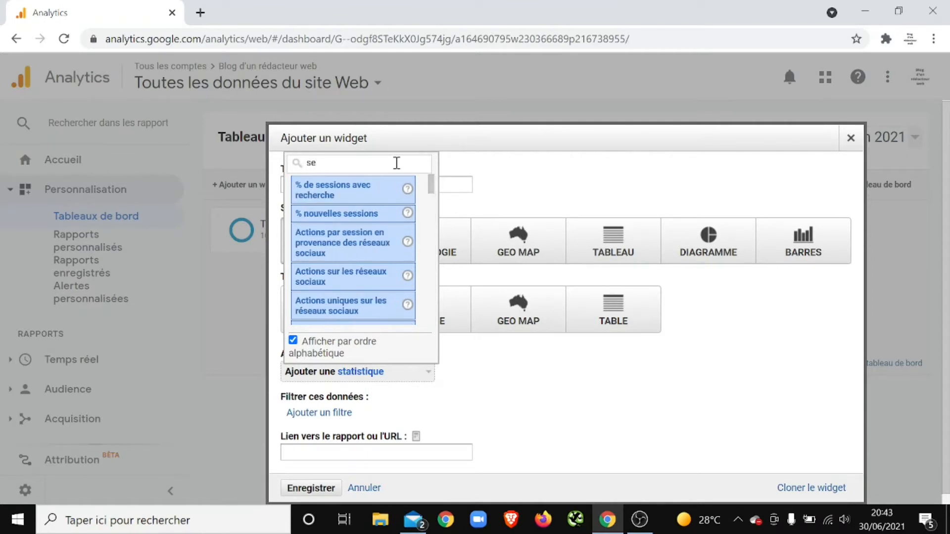
text(ssions)
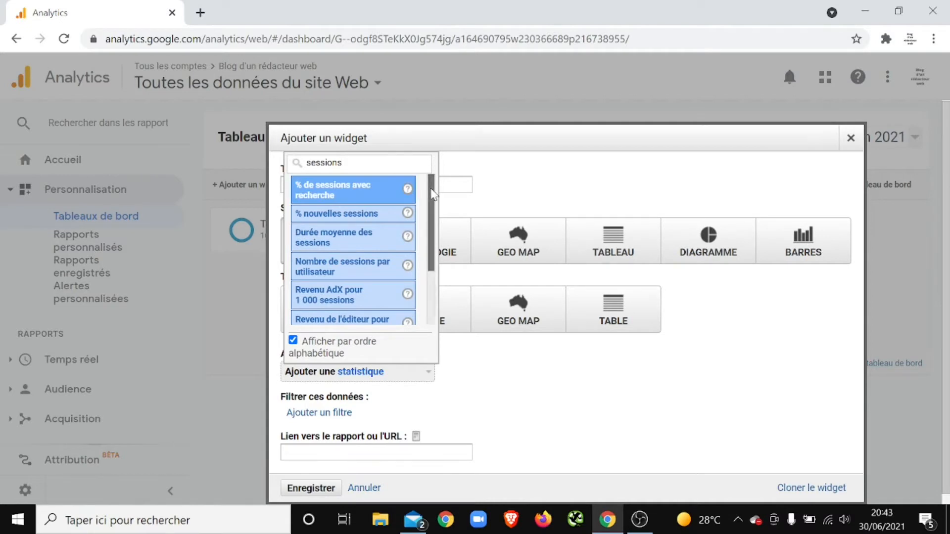
drag(434, 194, 428, 250)
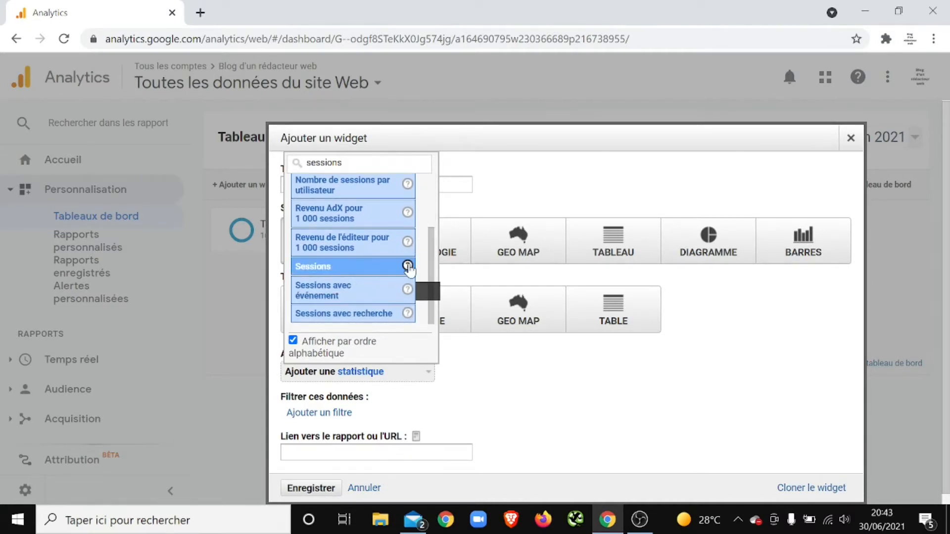
mouse_move(408, 268)
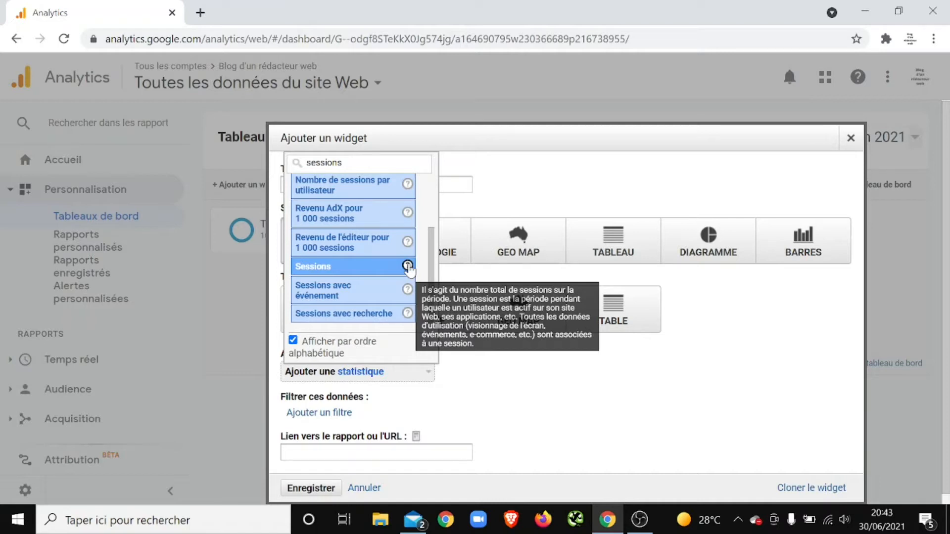
click(379, 272)
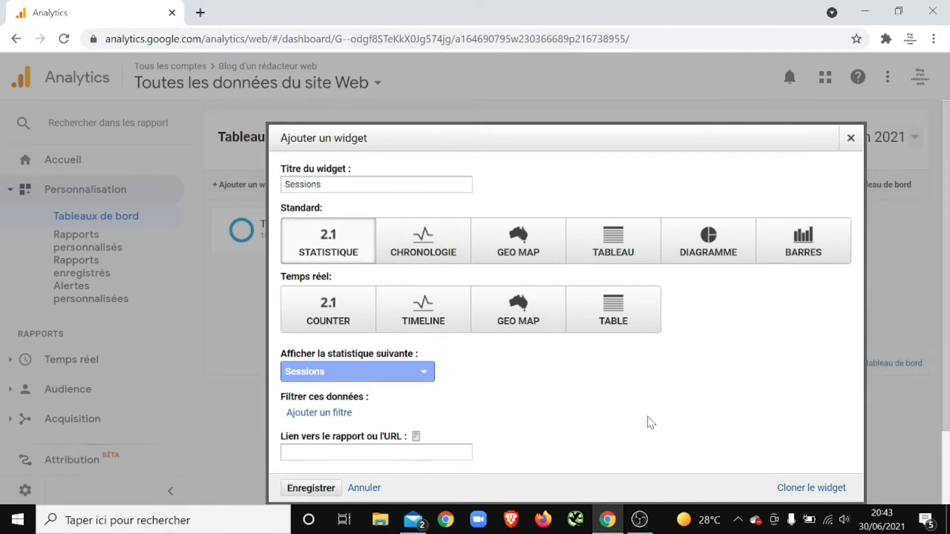
click(312, 495)
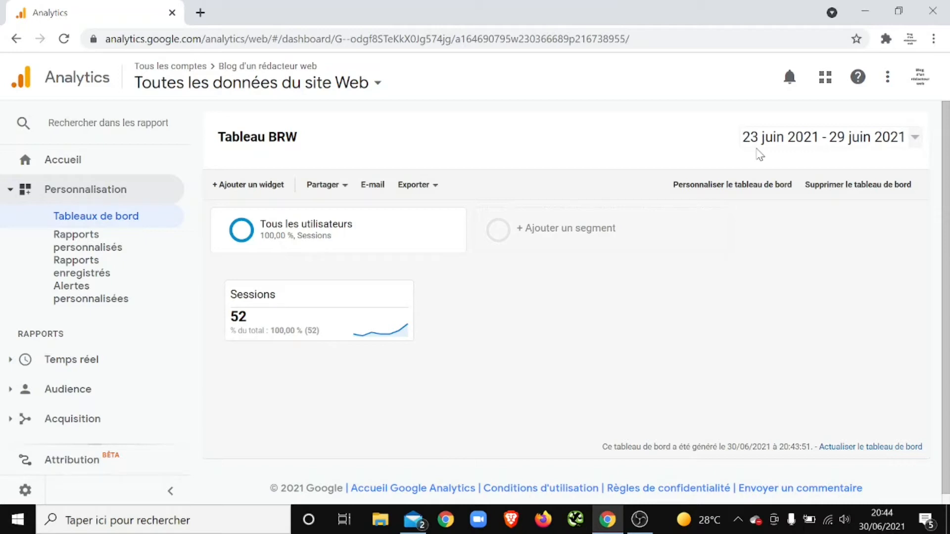
Step: Set the dashboard's date range to Les 30 derniers jours and apply it
click(806, 143)
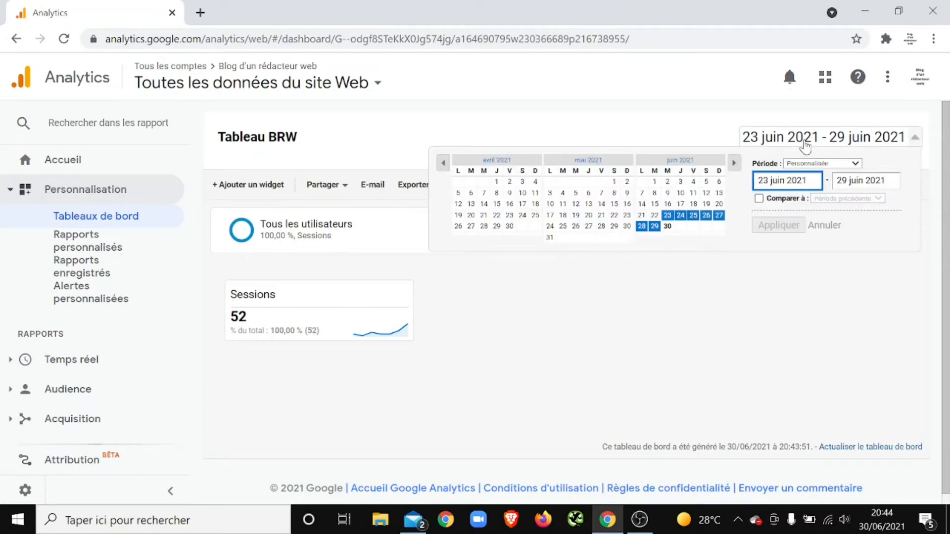
click(836, 162)
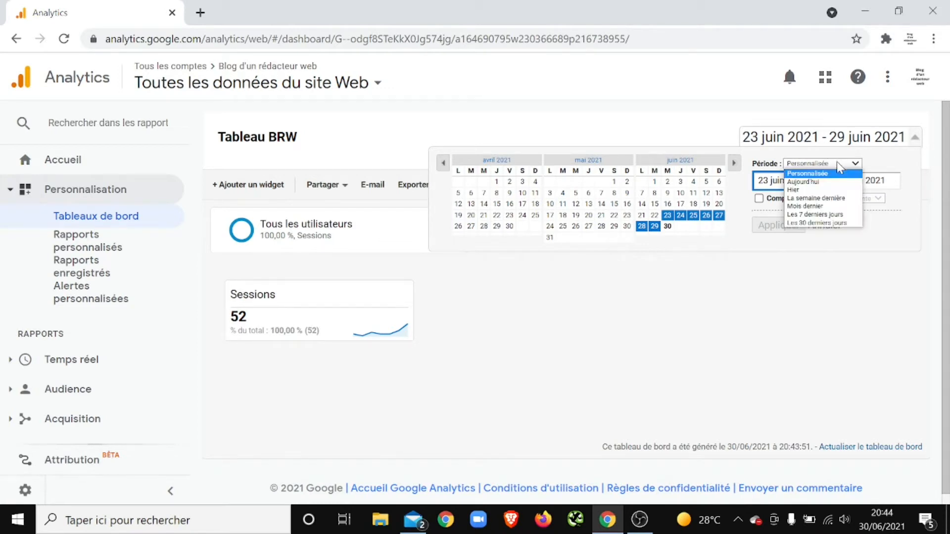
click(817, 223)
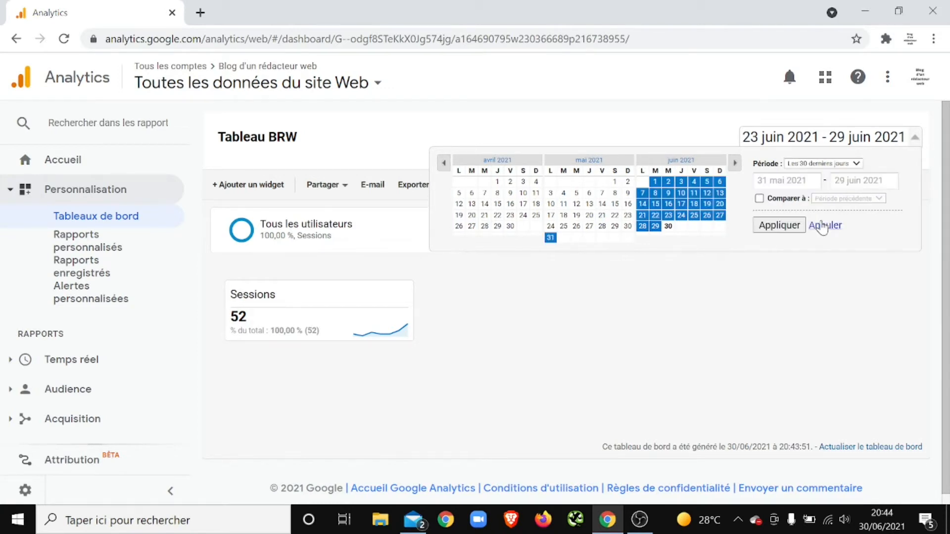
click(768, 226)
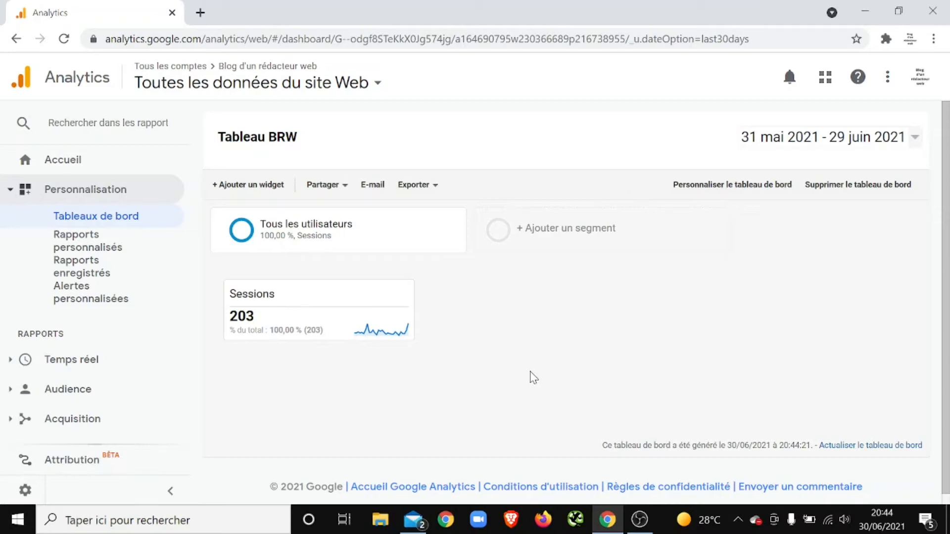
Step: Change the Sessions widget's display type to the standard Chronologie and save it
mouse_move(379, 316)
click(377, 294)
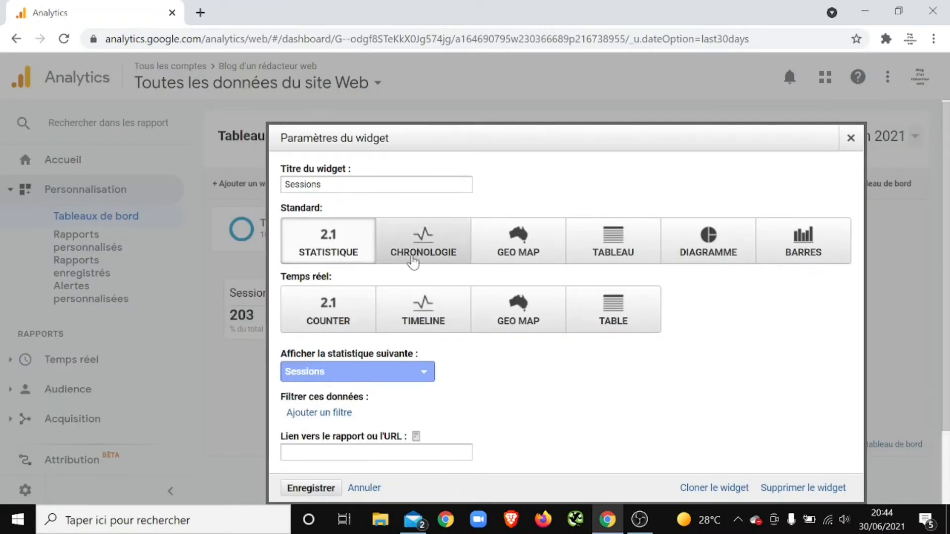
click(416, 260)
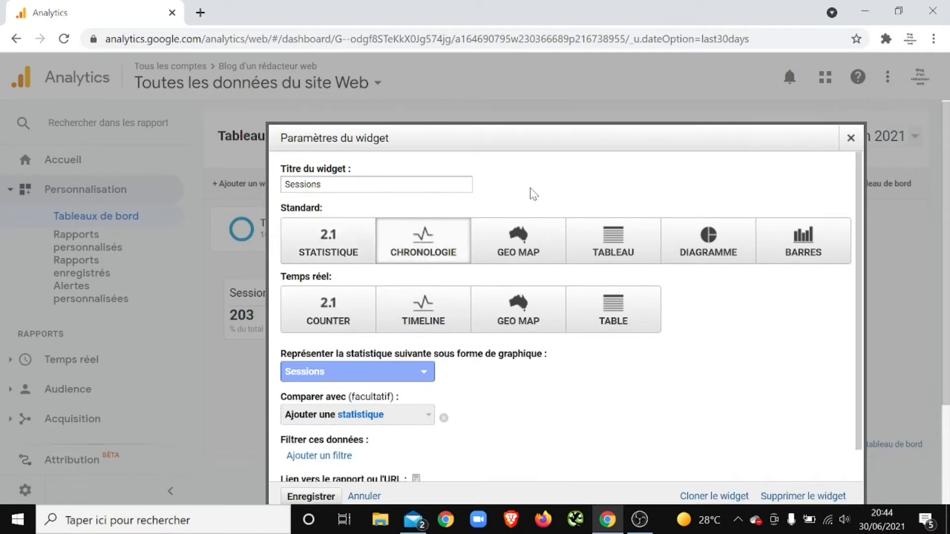
click(294, 498)
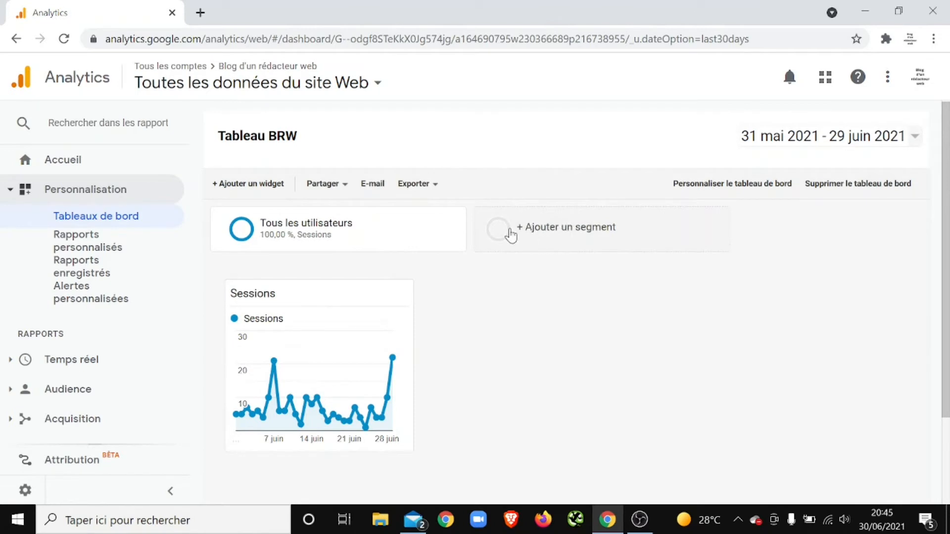
Step: Set the dashboard layout to a single 100% column, save it and look over the Sessions chart
mouse_move(342, 222)
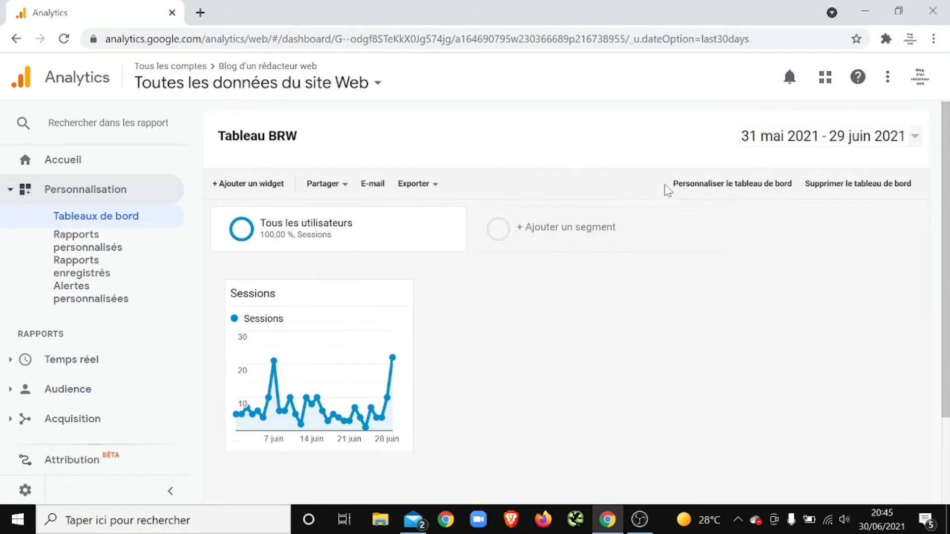
click(694, 187)
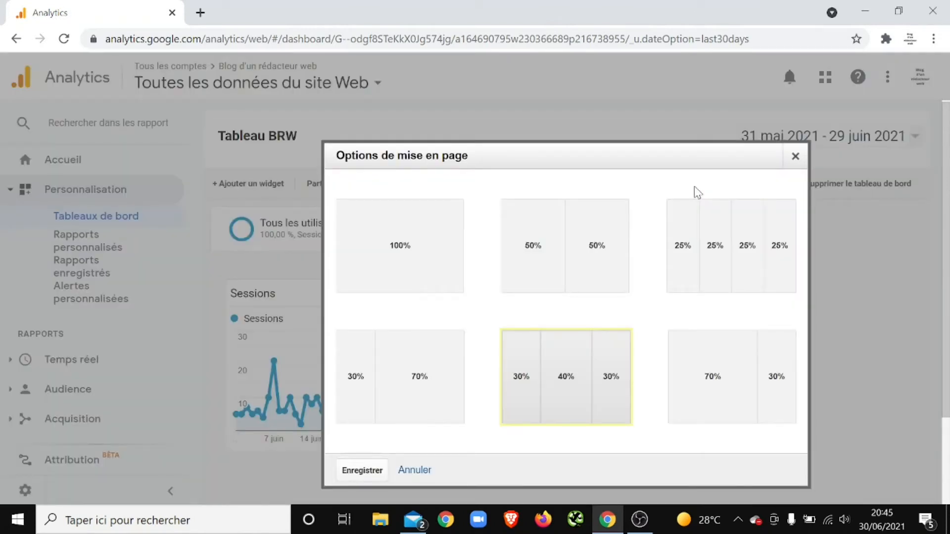
click(437, 229)
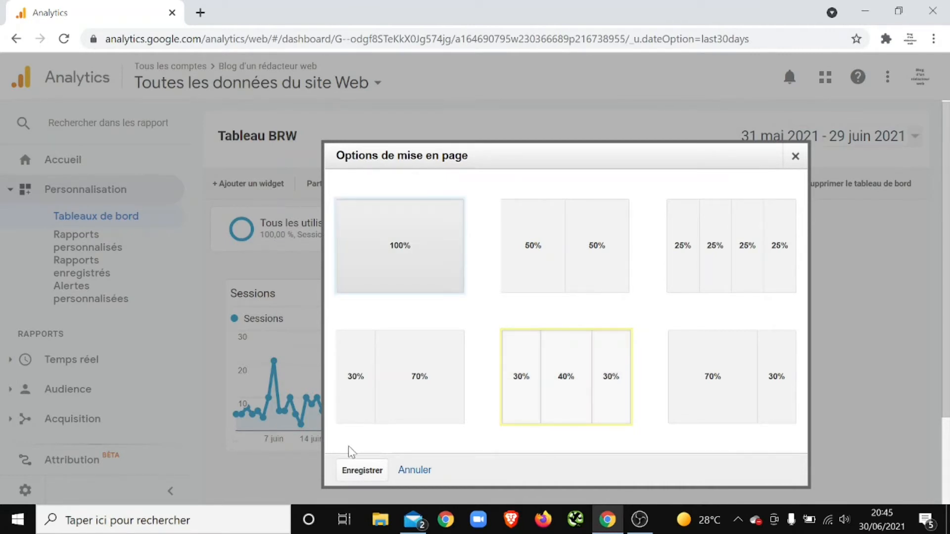
click(355, 472)
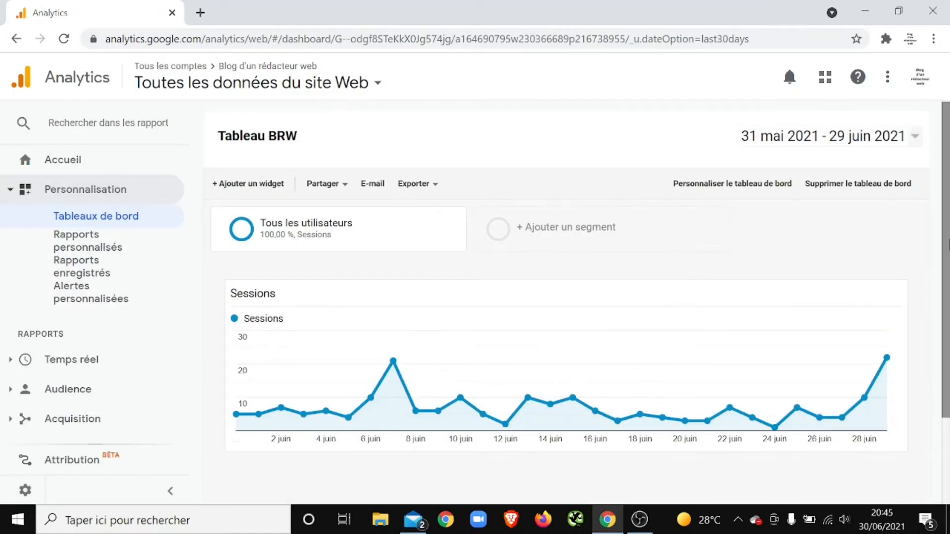
scroll(947, 201, down, 3)
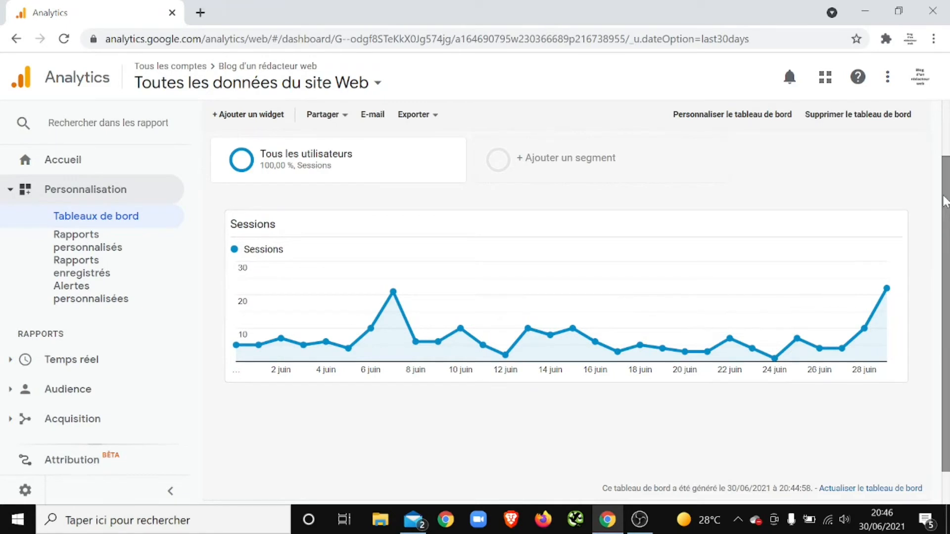
drag(947, 214, 948, 139)
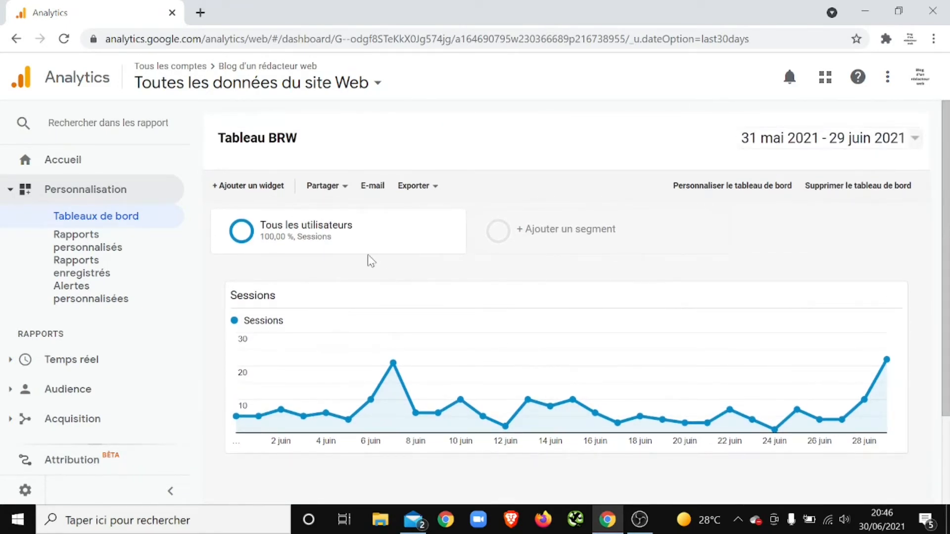
Step: Look over the Sessions widget's settings, close them without changing anything and view the rest of the dashboard
mouse_move(622, 308)
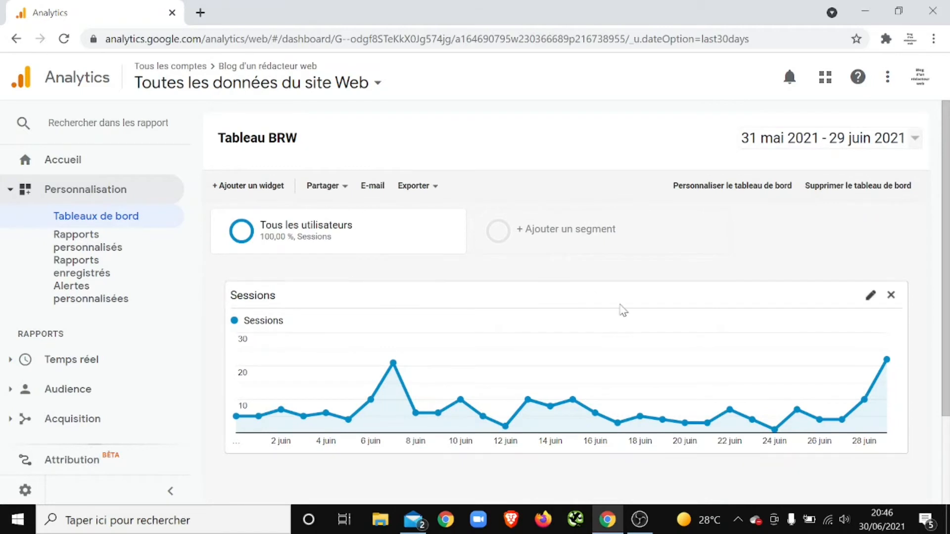
click(870, 299)
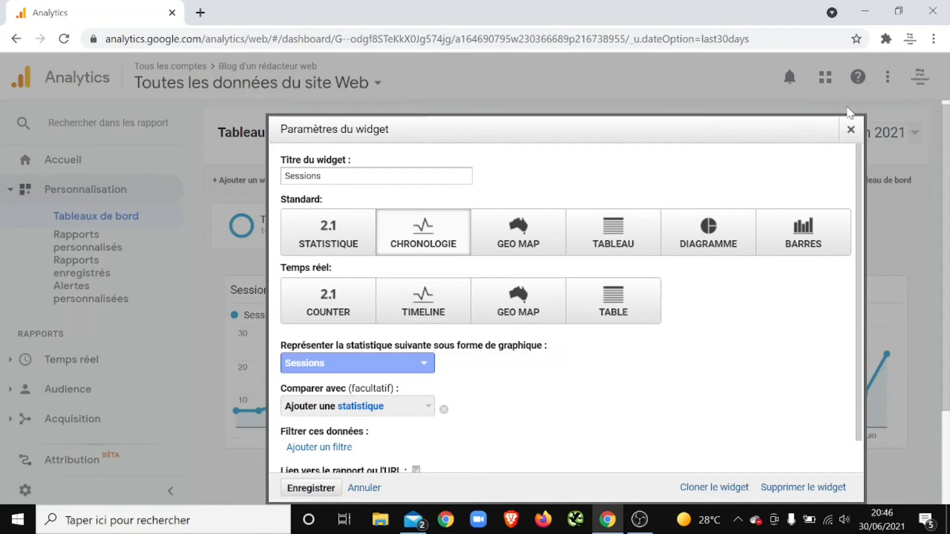
click(851, 129)
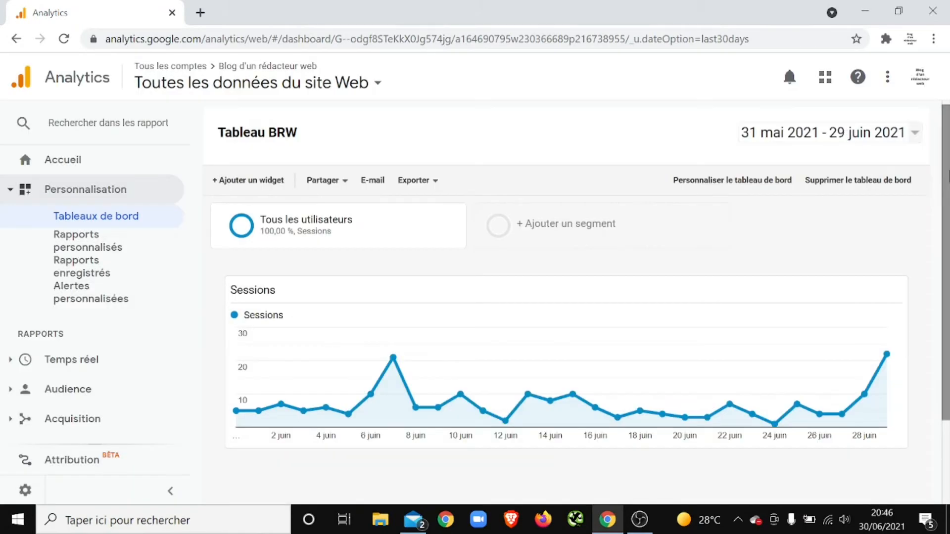
drag(947, 175, 946, 207)
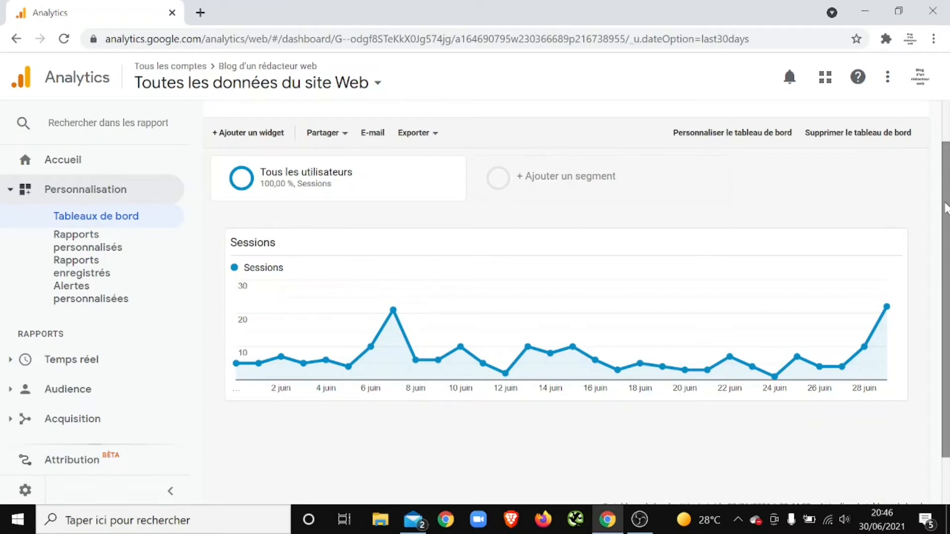
drag(945, 203, 946, 184)
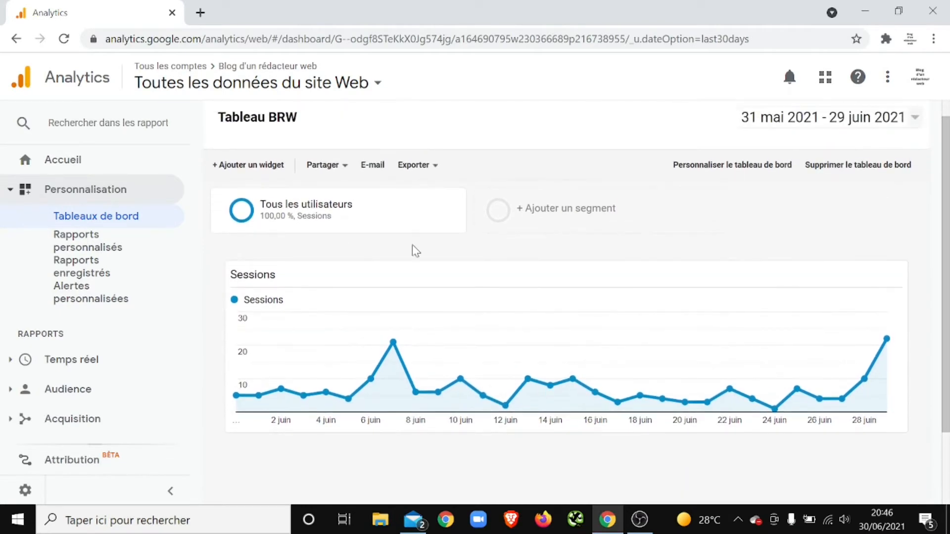
Step: Start a new widget with the standard Diagramme display type and title it Canaux
click(258, 168)
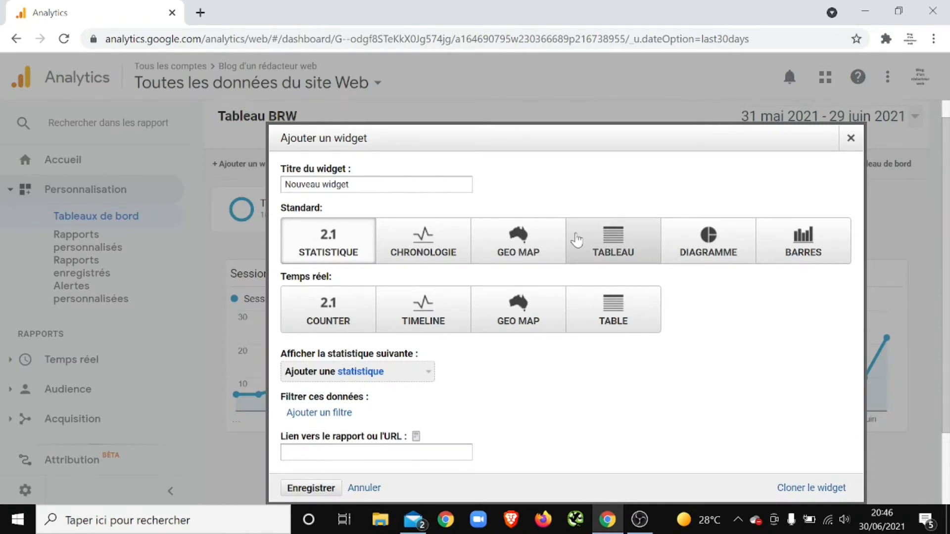
click(697, 240)
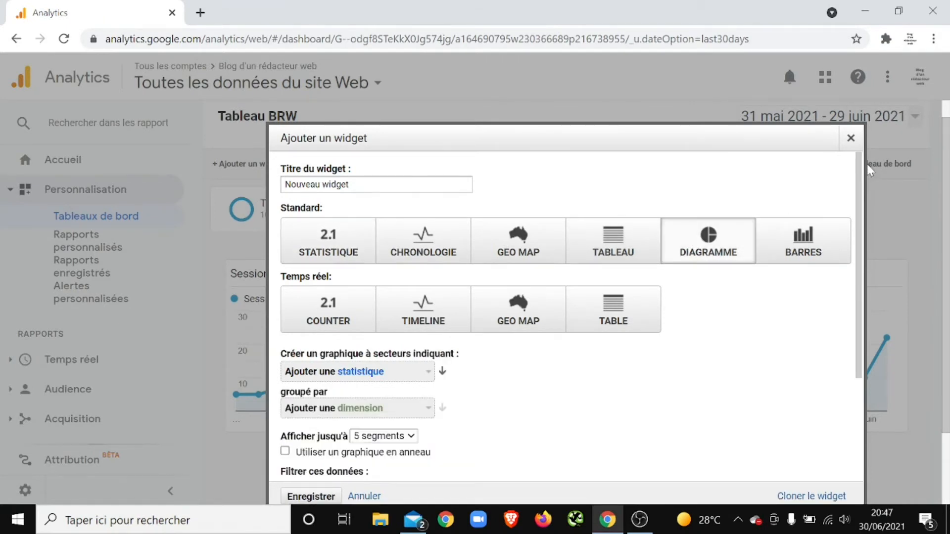
mouse_move(859, 156)
mouse_down()
mouse_move(855, 198)
mouse_move(857, 159)
mouse_up()
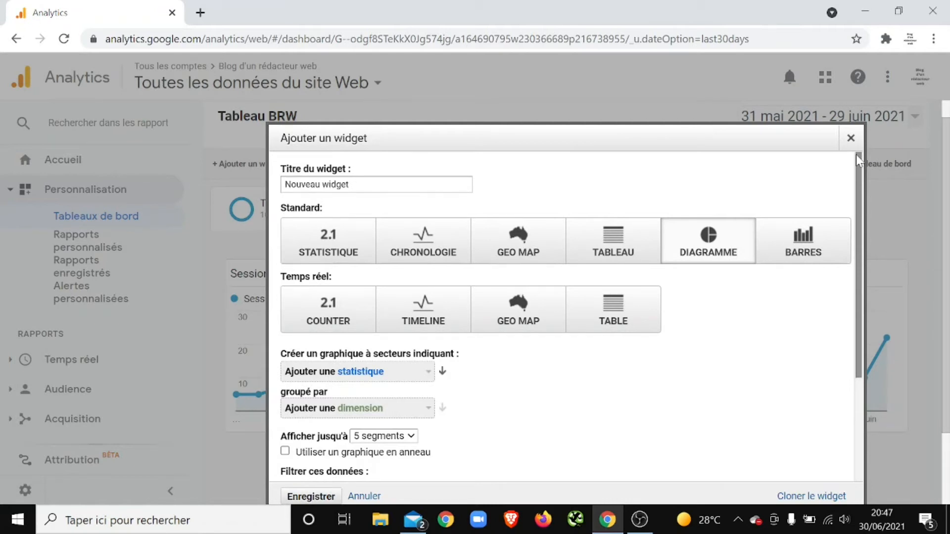
click(368, 185)
key(ctrl+shift+Left)
key(ctrl+shift+Left)
text(Can)
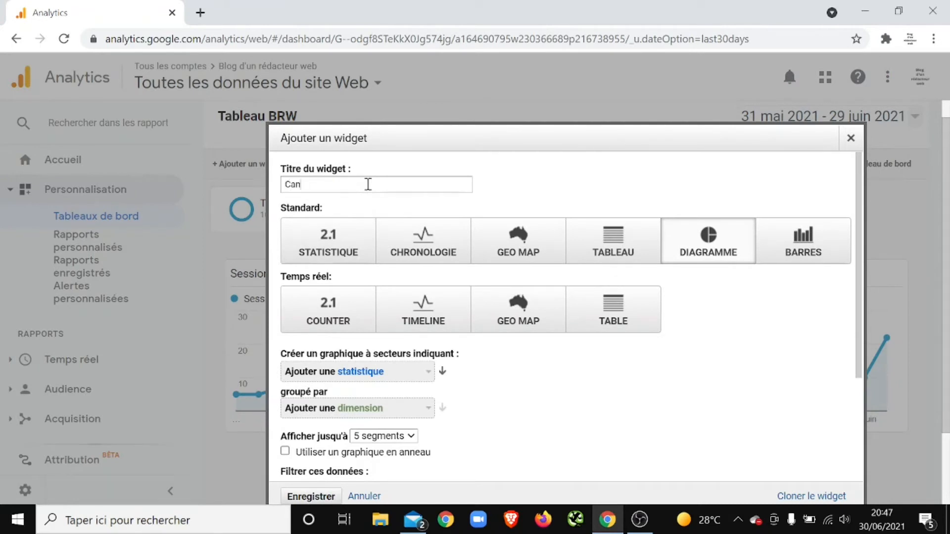
text(aux)
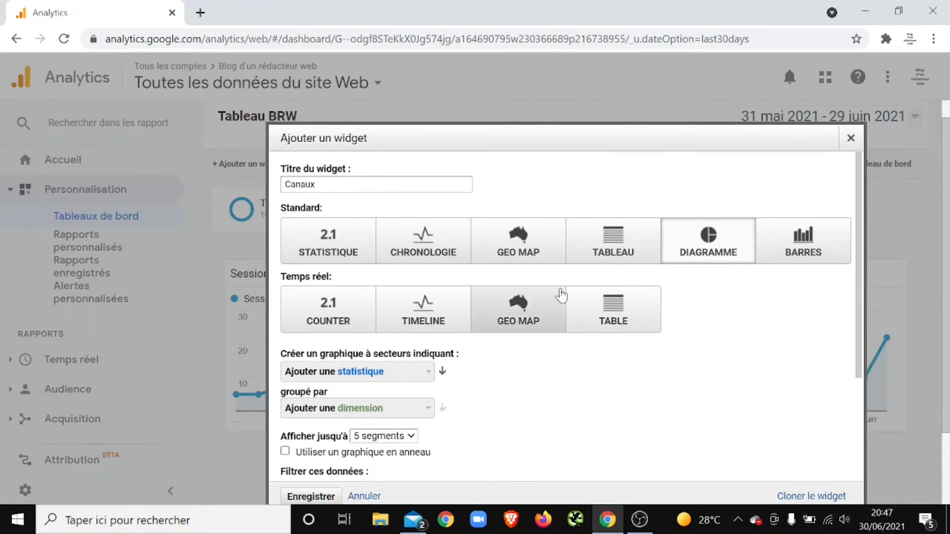
Step: Find the Utilisateurs metric with the search term "utilisateurs" and assign it to the Canaux pie chart
drag(860, 196, 861, 246)
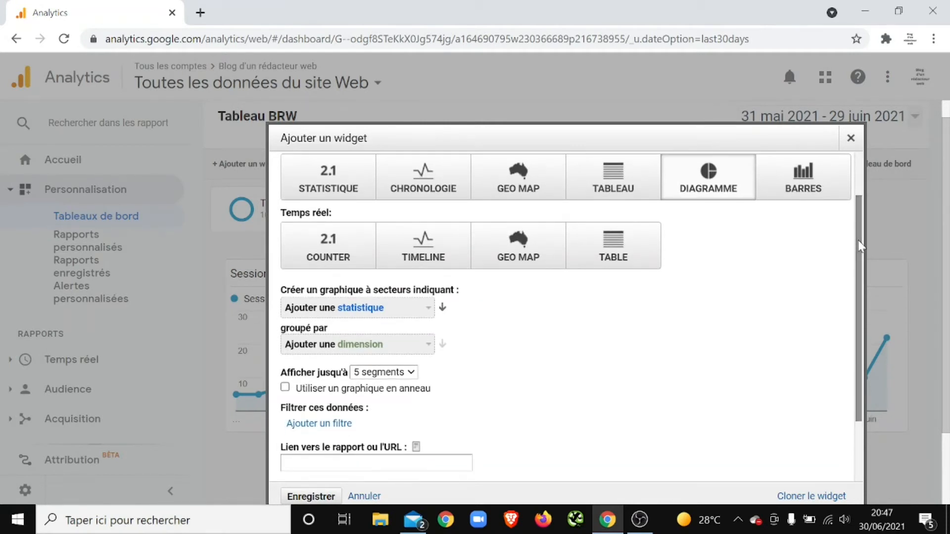
click(415, 311)
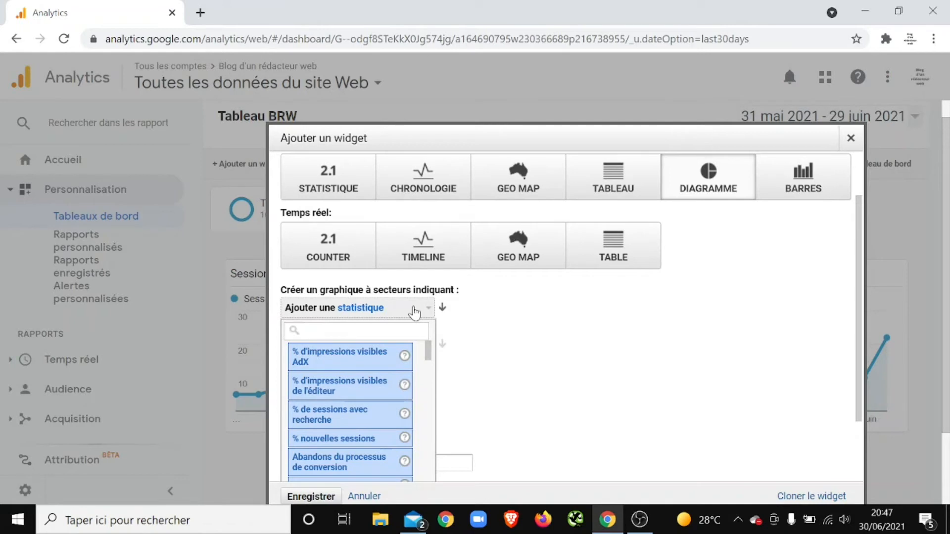
text(utili)
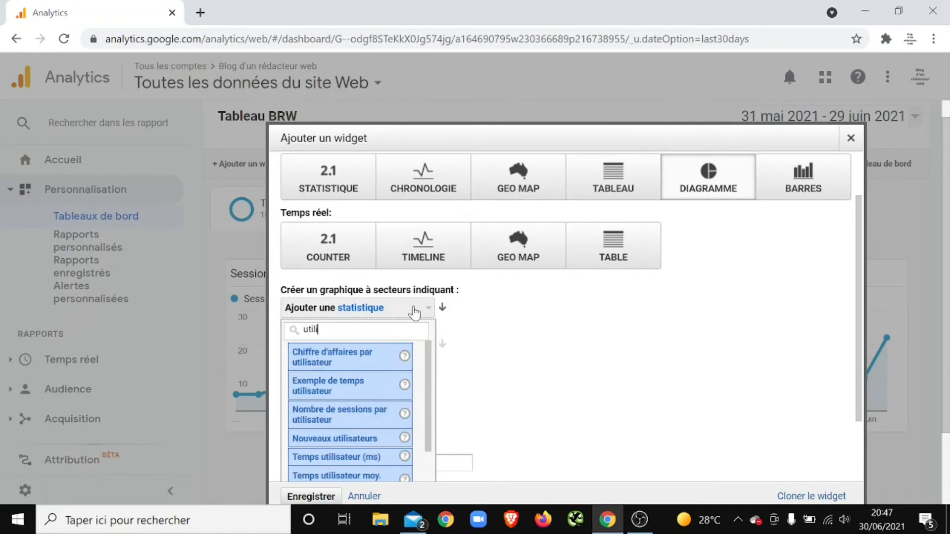
text(sateurs)
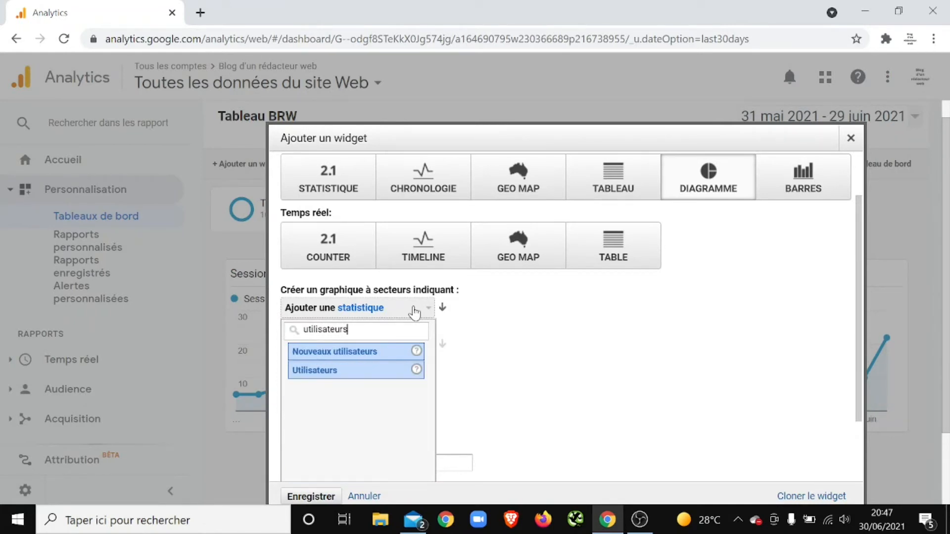
click(393, 370)
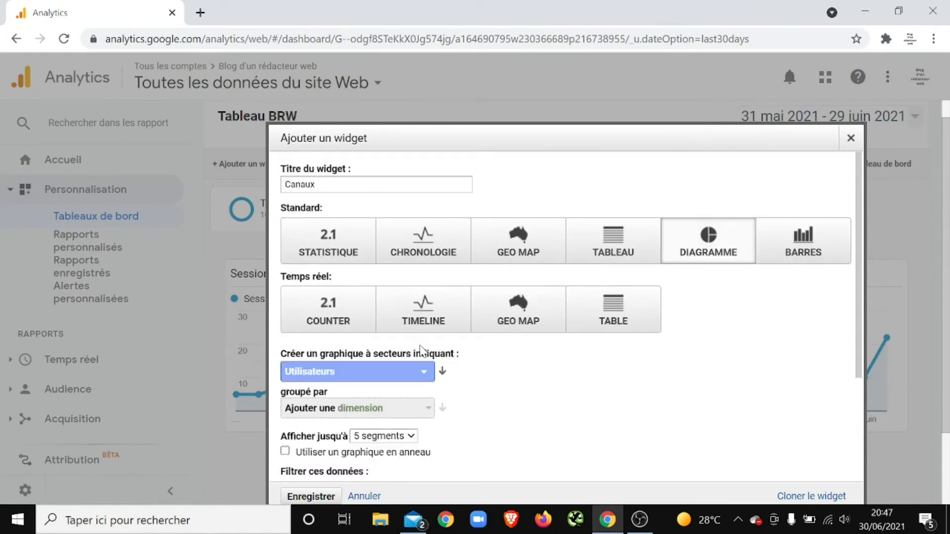
Step: Search the grouping dimensions for "cana", clear the search term and browse the full dimension list
click(419, 414)
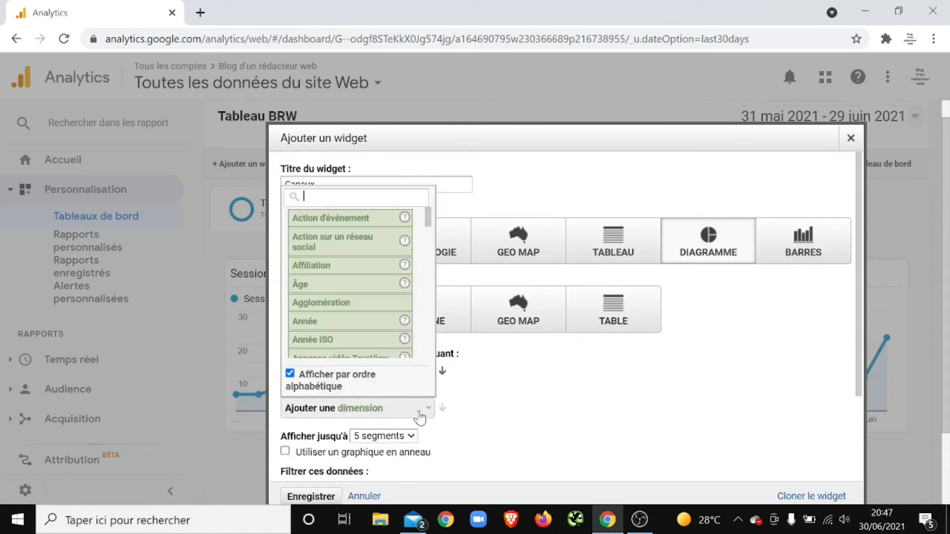
text(cana)
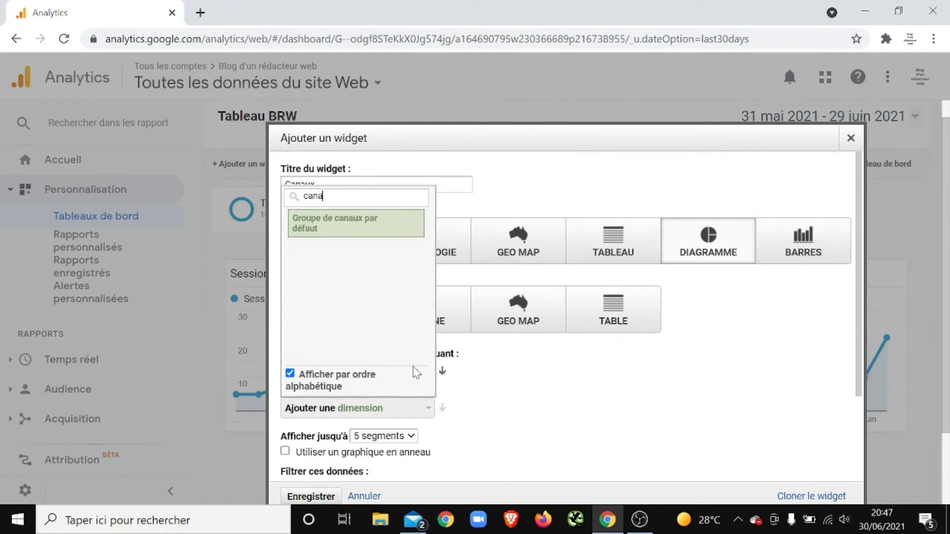
key(BackSpace)
text(a)
key(BackSpace)
key(BackSpace)
key(BackSpace)
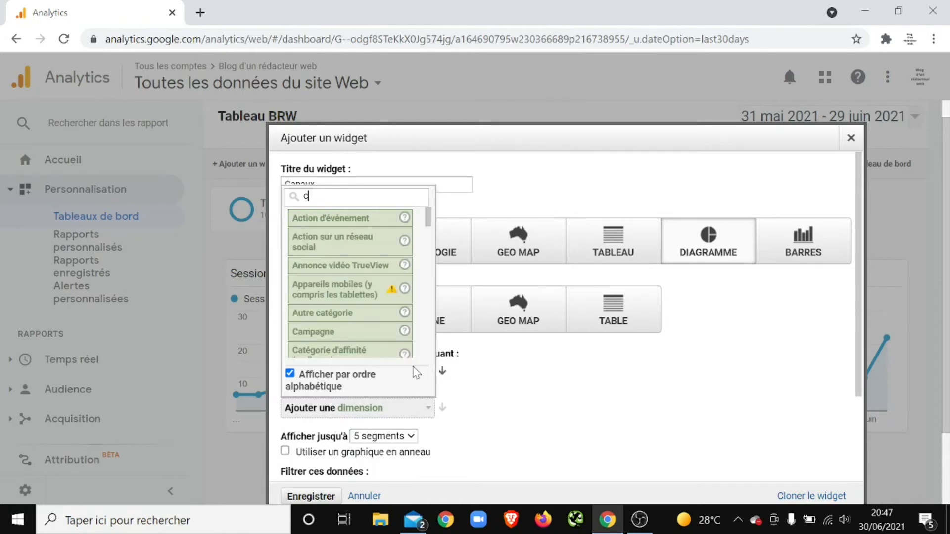
key(BackSpace)
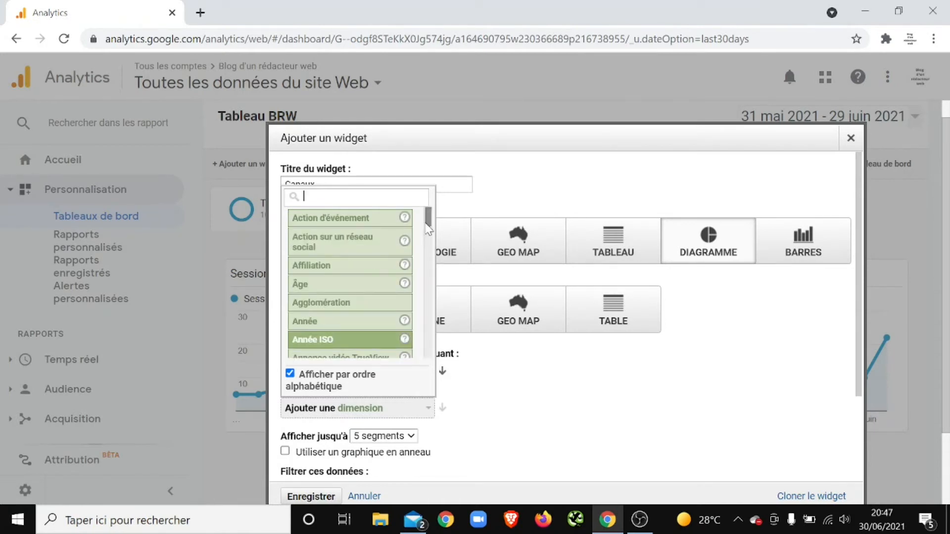
scroll(427, 226, down, 5)
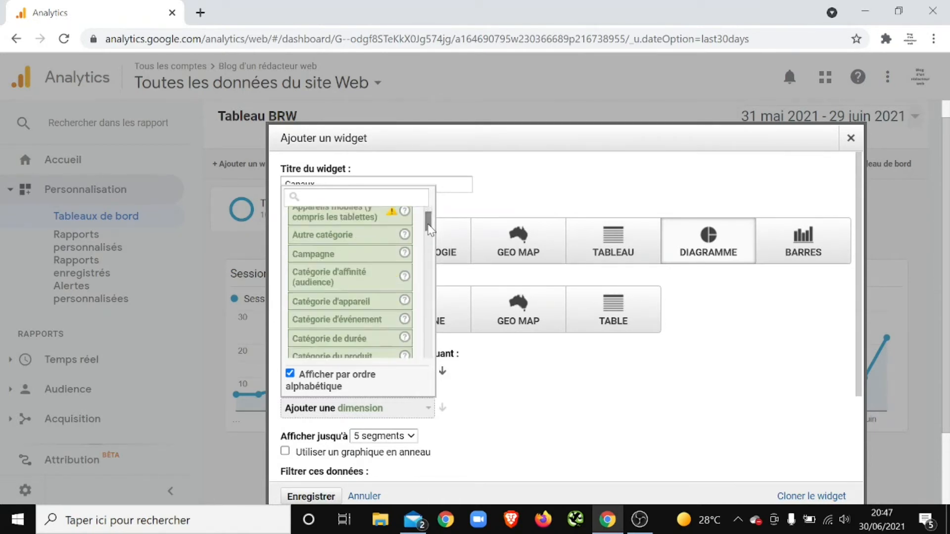
Step: Group the pie chart by the Source dimension, found with the search term "source", and save the Canaux widget
click(395, 200)
text(source)
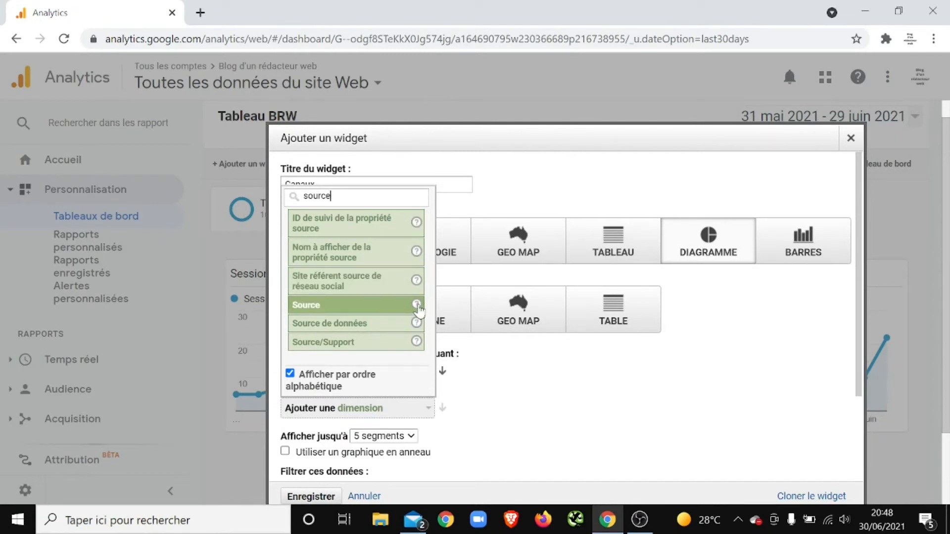
mouse_move(417, 306)
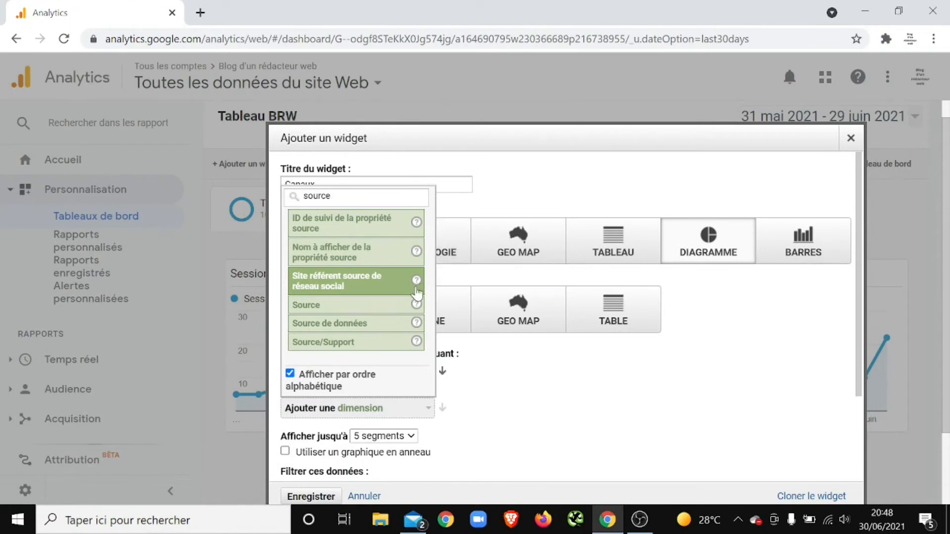
click(395, 305)
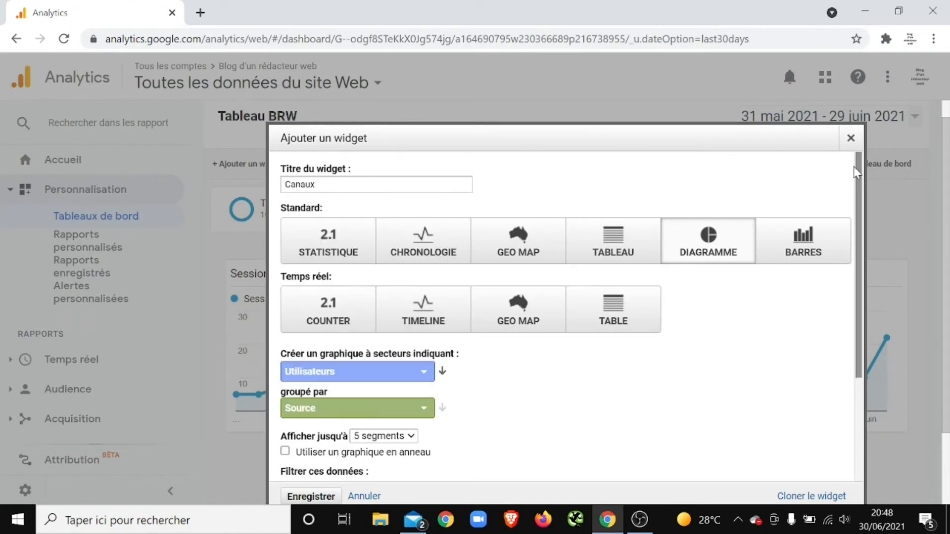
scroll(852, 221, down, 2)
scroll(852, 228, down, 1)
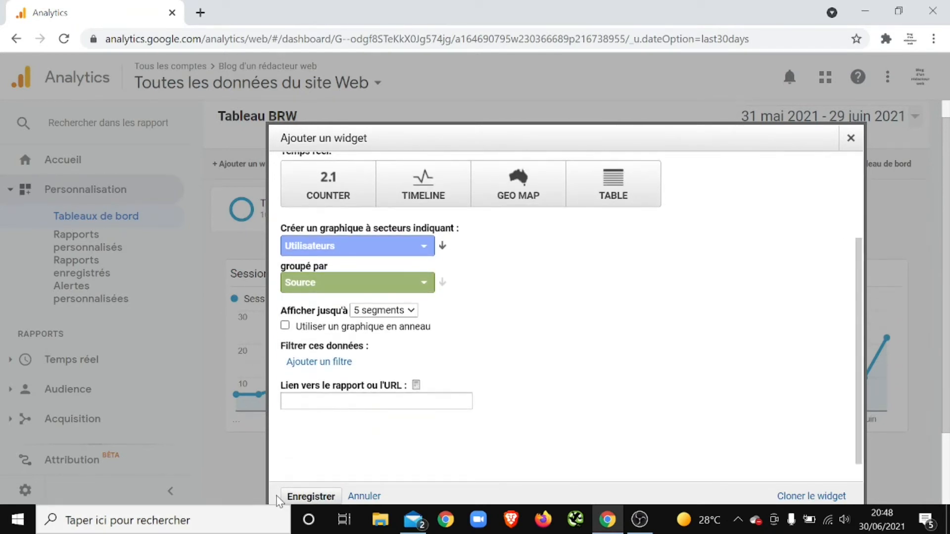
click(297, 497)
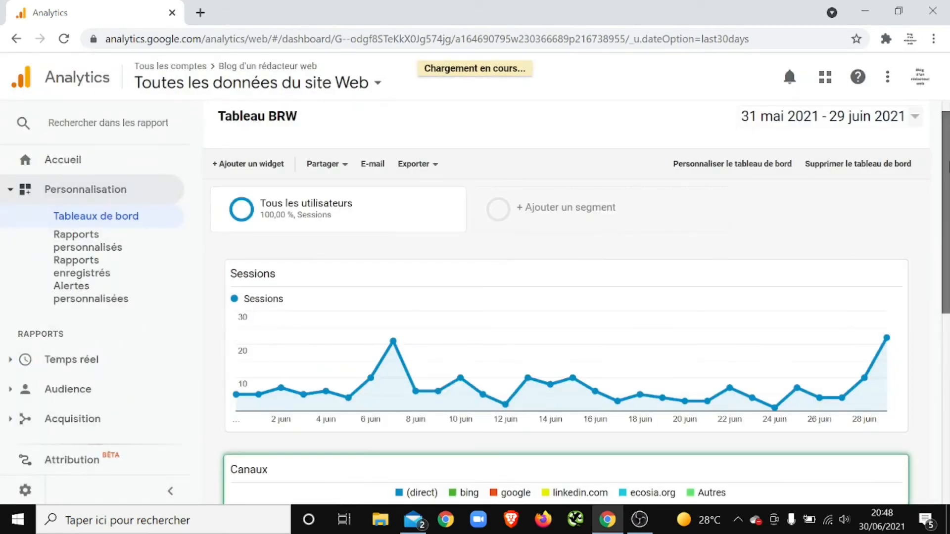
Step: Examine the slices of the Canaux pie chart to compare the traffic sources
drag(948, 162, 949, 301)
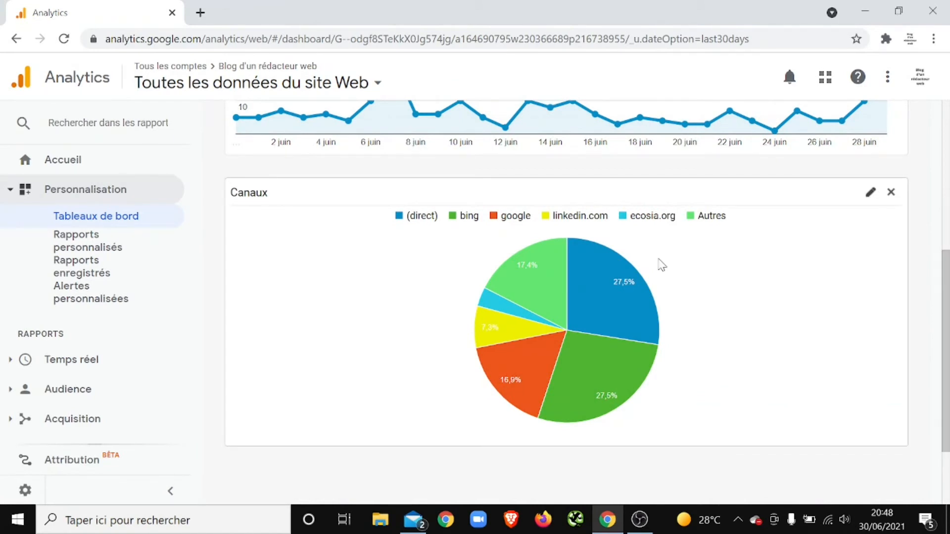
mouse_move(578, 273)
mouse_move(593, 348)
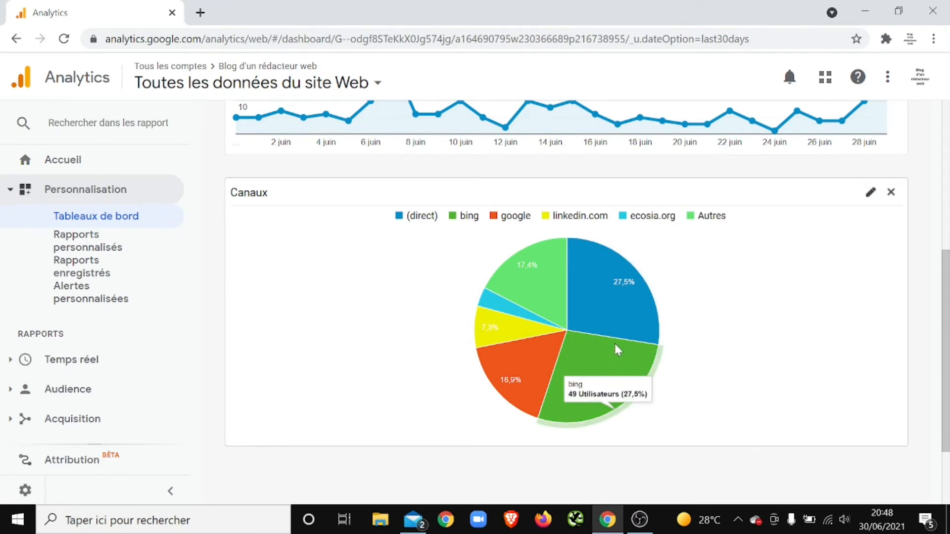
mouse_move(623, 303)
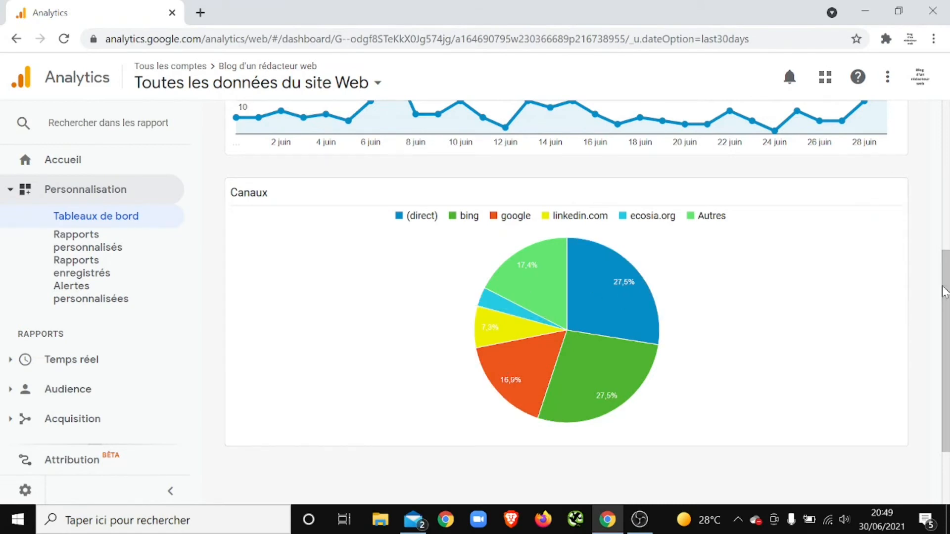
Step: Start another widget with the standard Tableau display type and title it Pages vues
drag(948, 292, 948, 141)
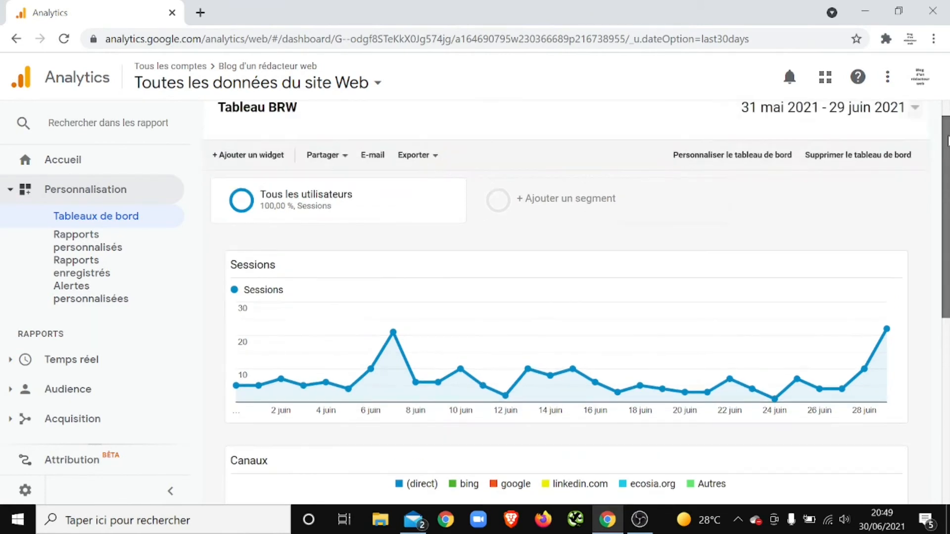
click(266, 161)
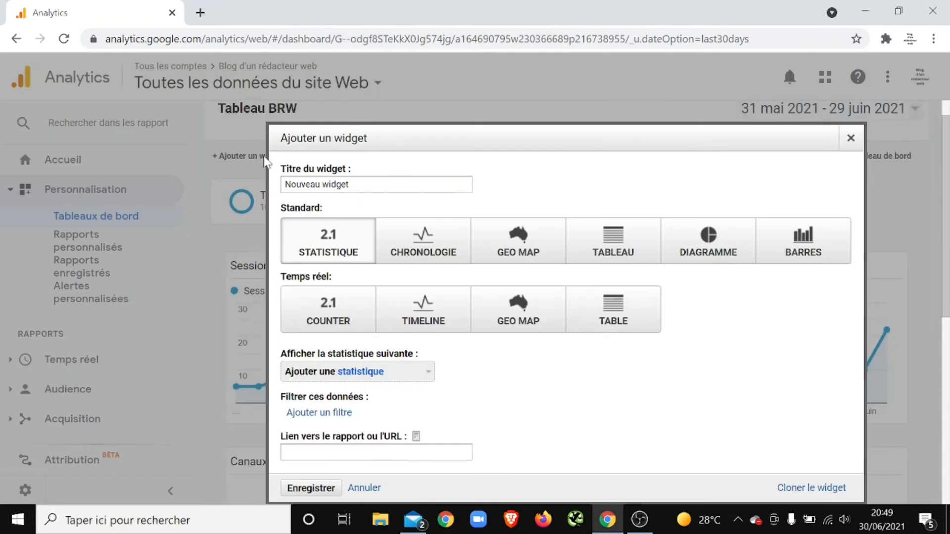
double_click(368, 183)
click(368, 184)
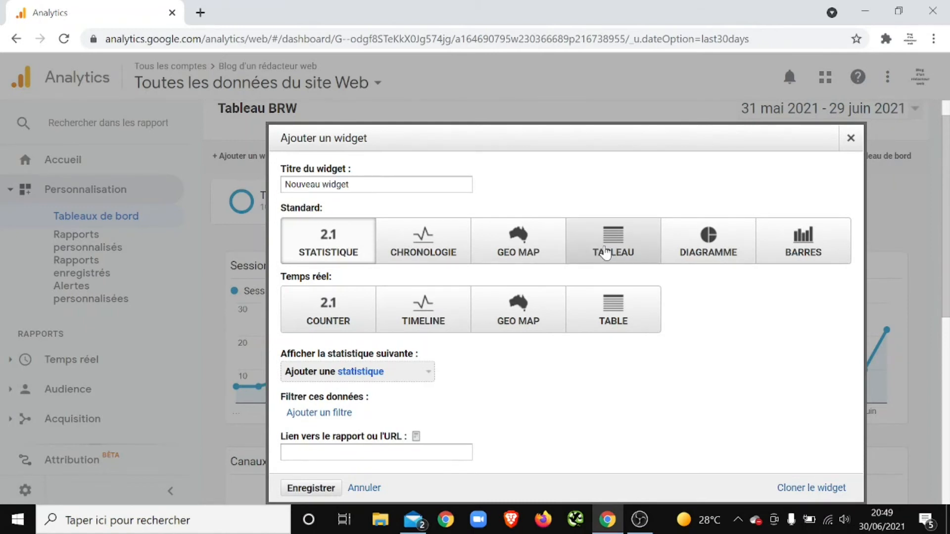
triple_click(364, 182)
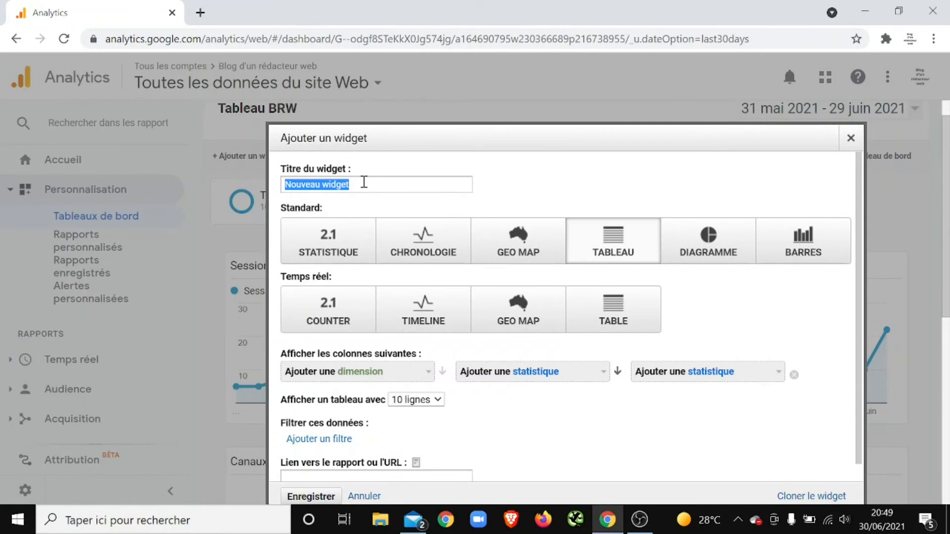
text(Pages)
text(vues)
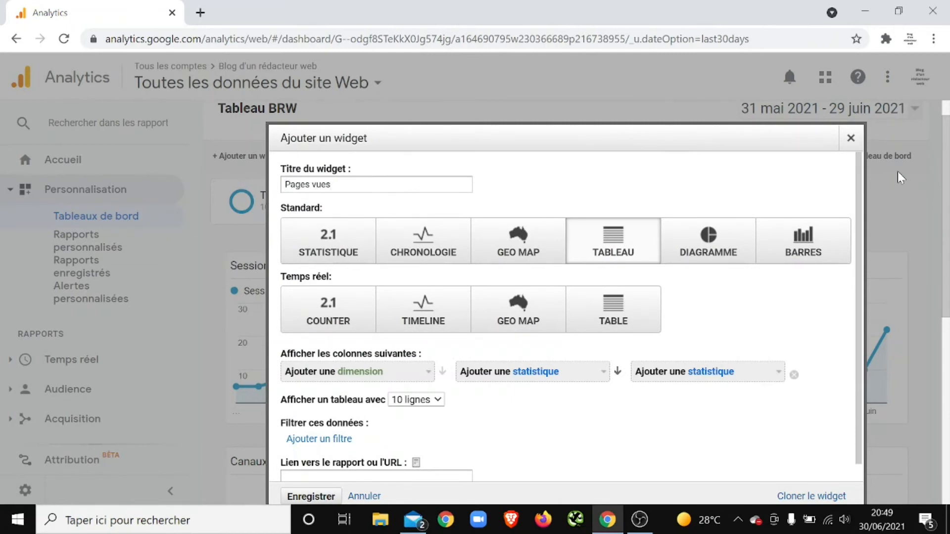
Step: Set the Pages vues table's dimension column to Page, found with the search term "page"
scroll(858, 165, down, 1)
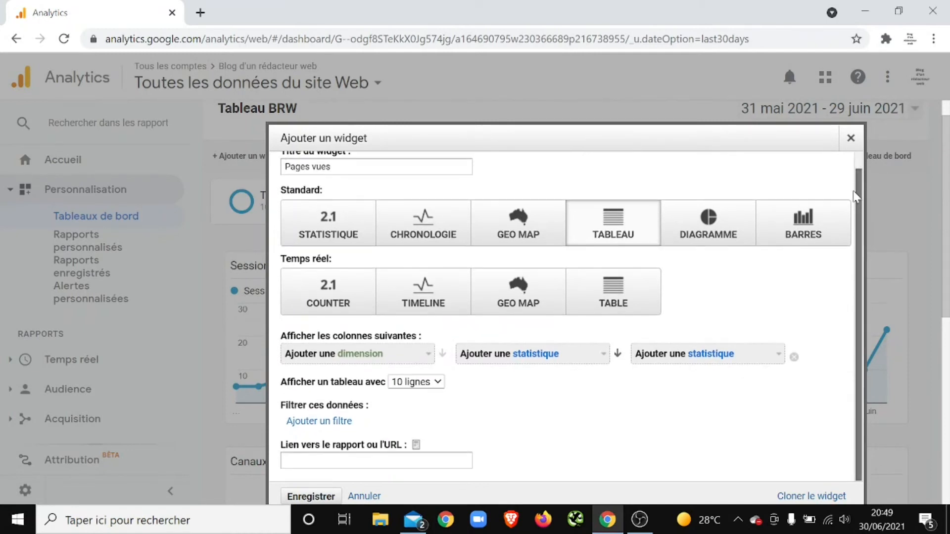
click(413, 358)
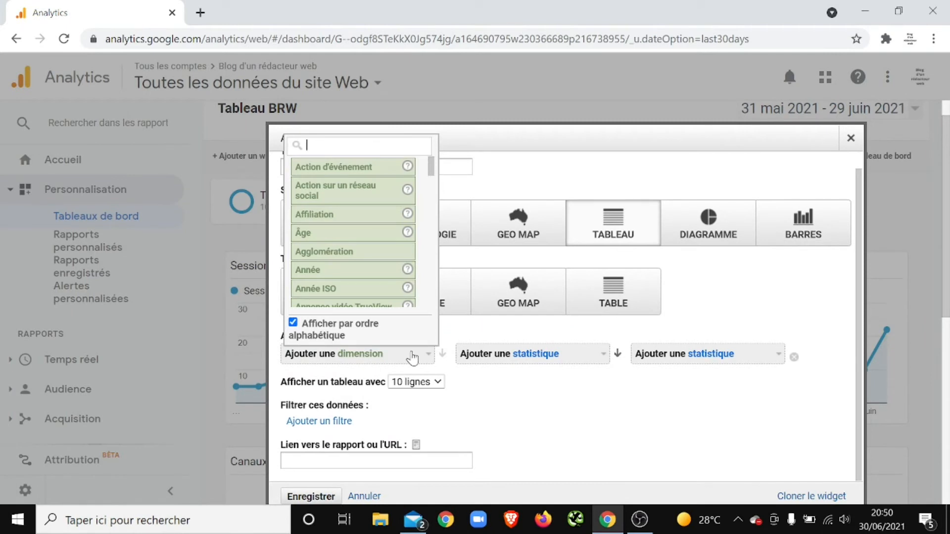
text(pag)
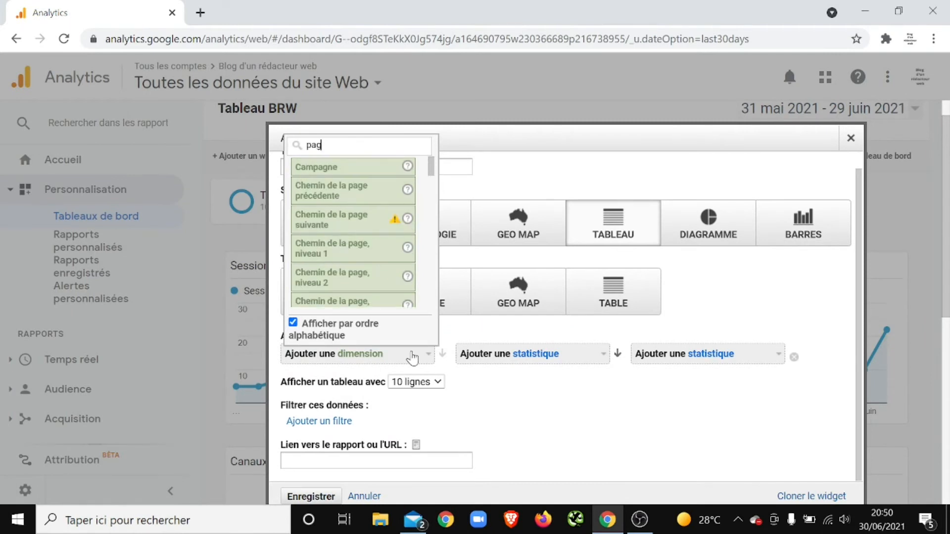
text(e)
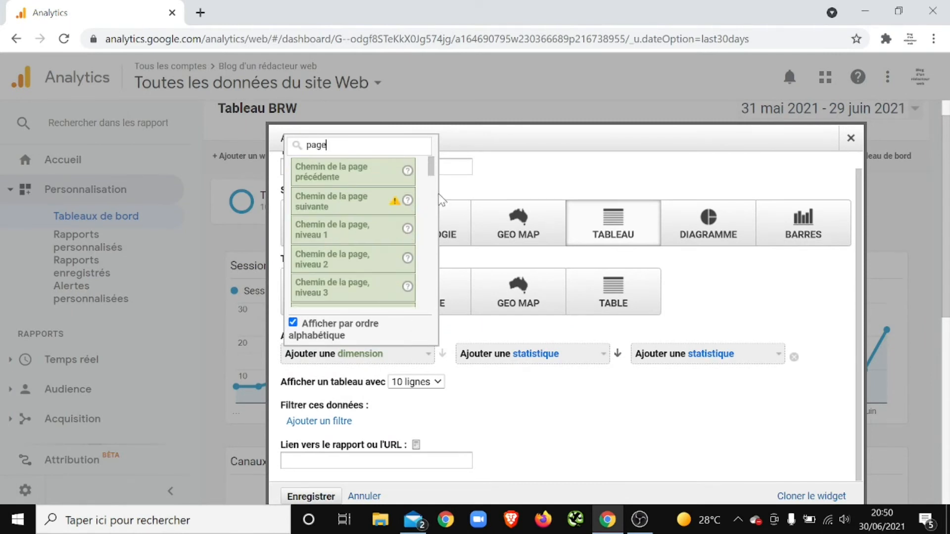
drag(431, 166, 414, 300)
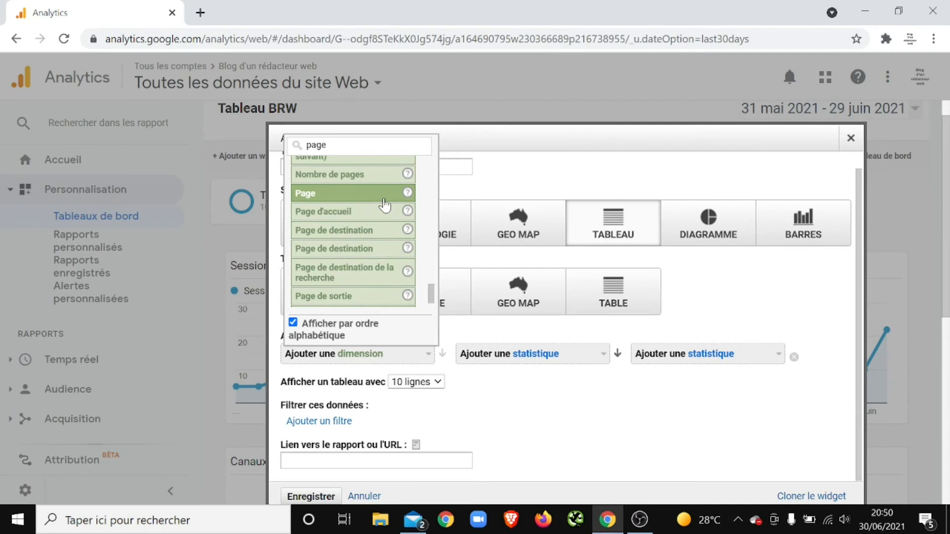
mouse_move(407, 196)
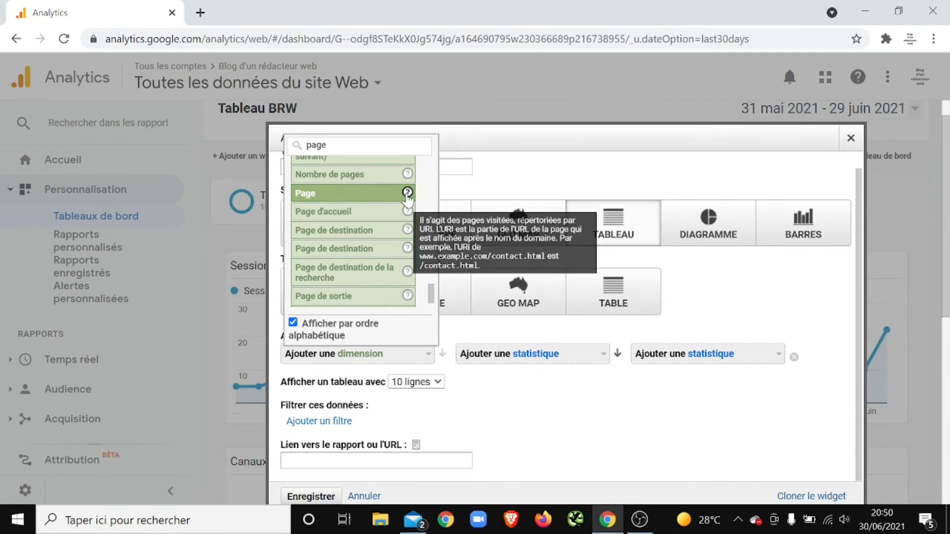
click(383, 194)
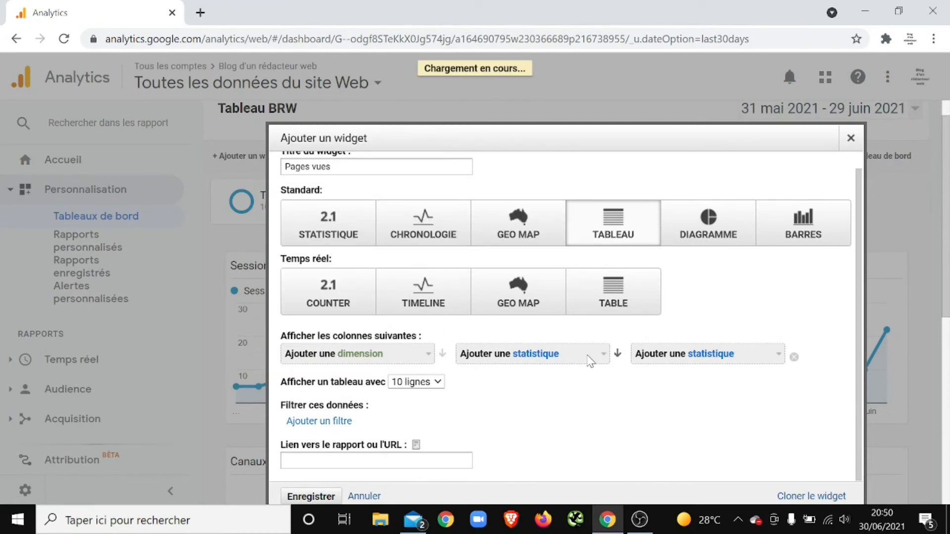
Step: Add the Pages vues statistic as the table's second column, save the widget and review its page list on the dashboard
click(601, 380)
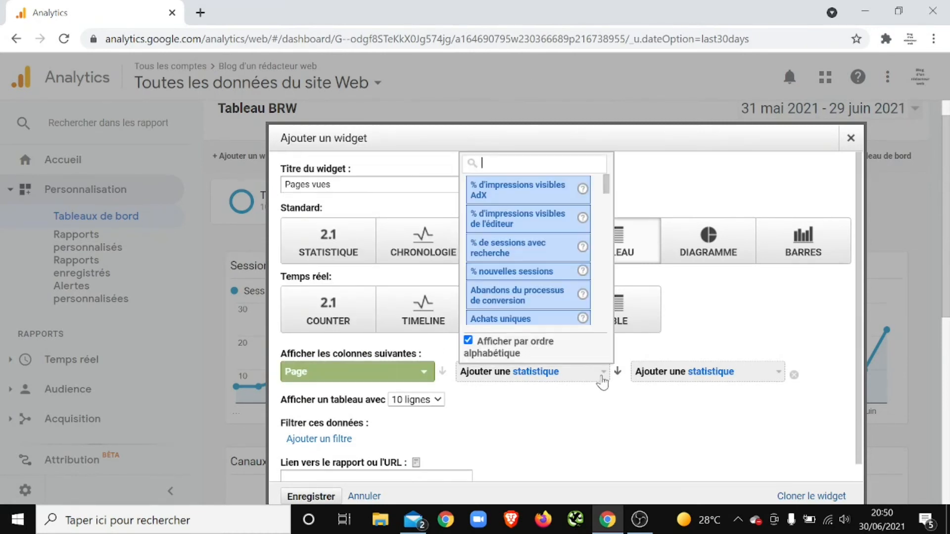
text(pages)
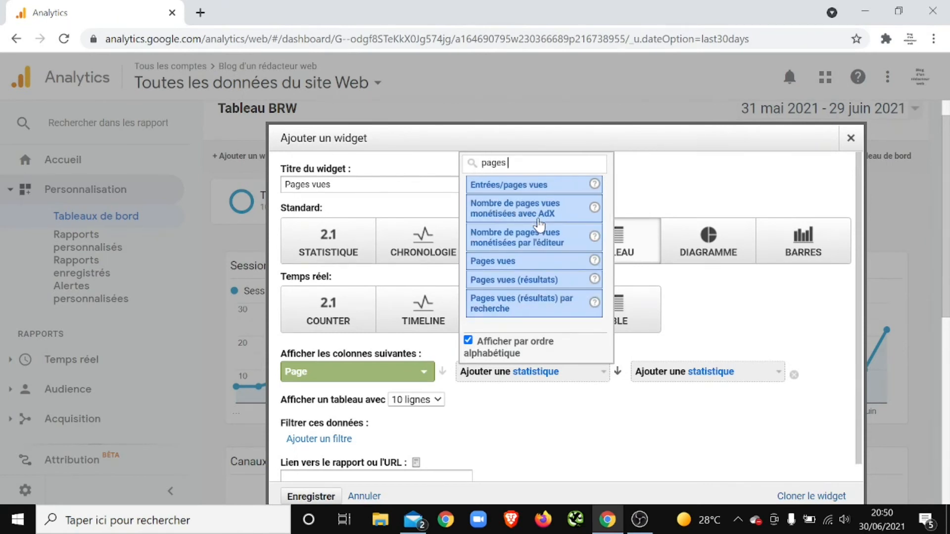
click(534, 261)
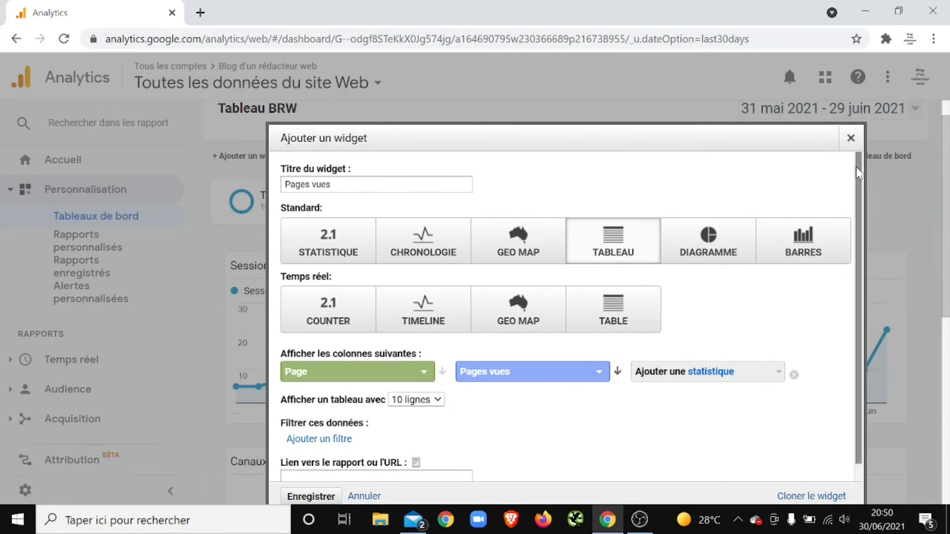
drag(857, 167, 859, 211)
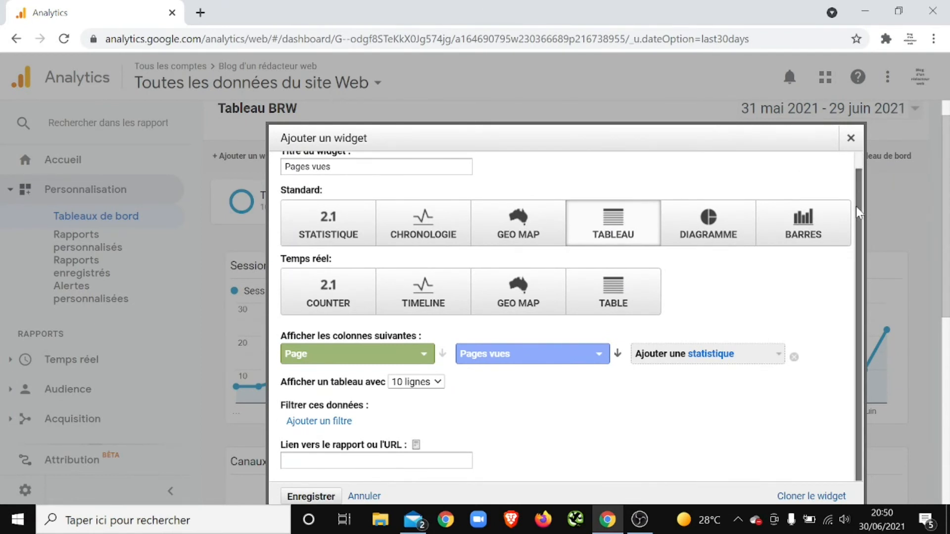
click(305, 498)
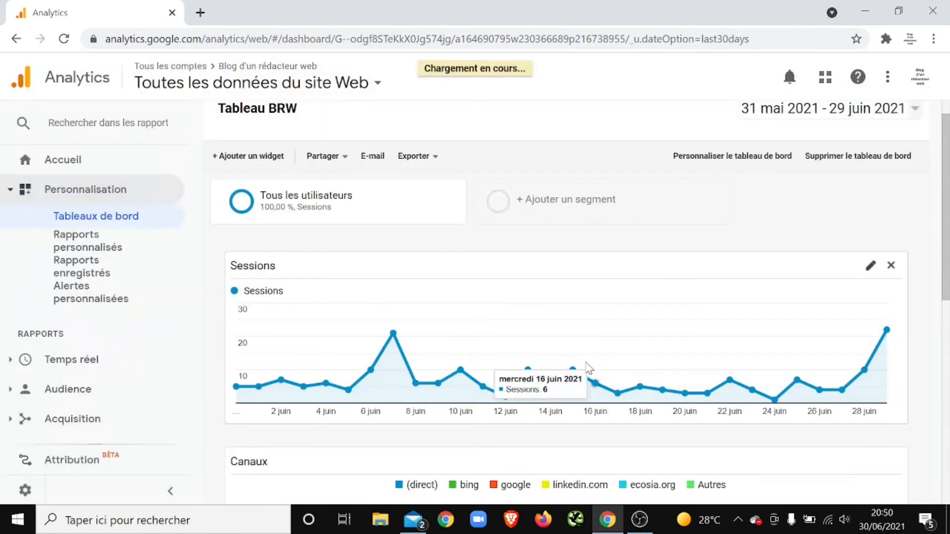
drag(946, 175, 947, 377)
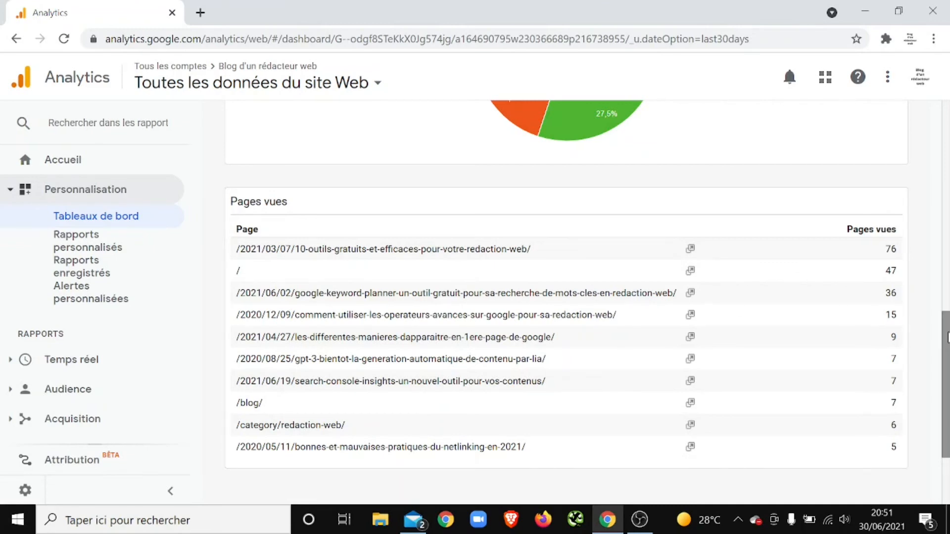
drag(946, 339, 947, 136)
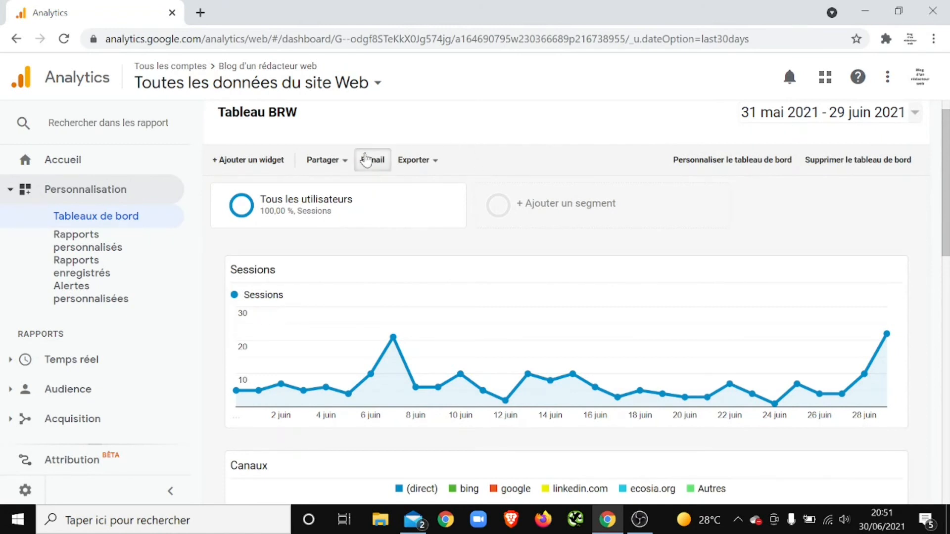
Step: View the sharing options for the dashboard, leaving its title unedited
click(345, 163)
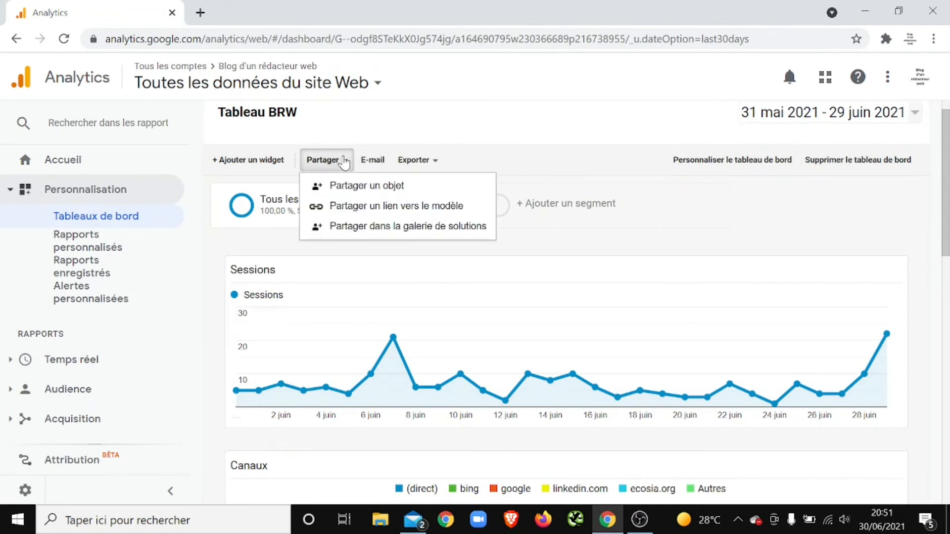
click(509, 107)
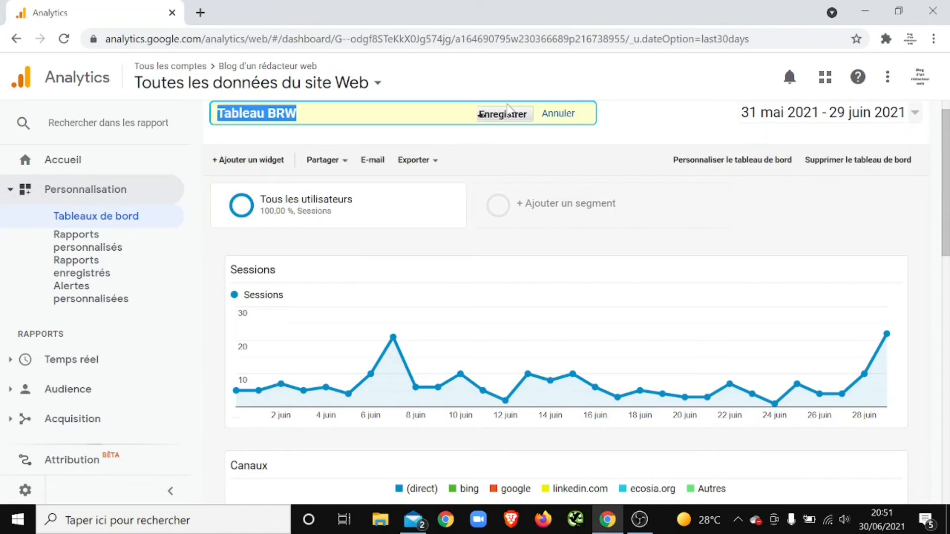
drag(495, 142, 492, 154)
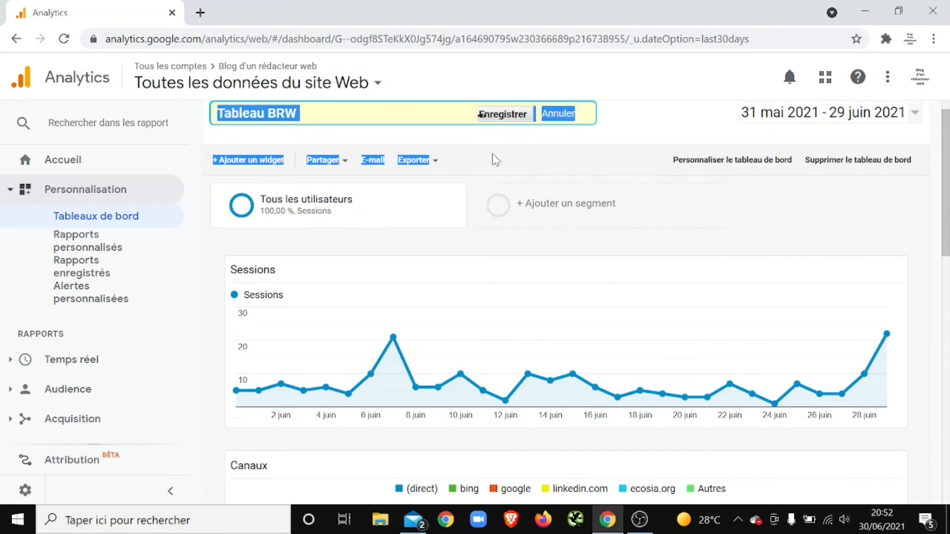
click(492, 153)
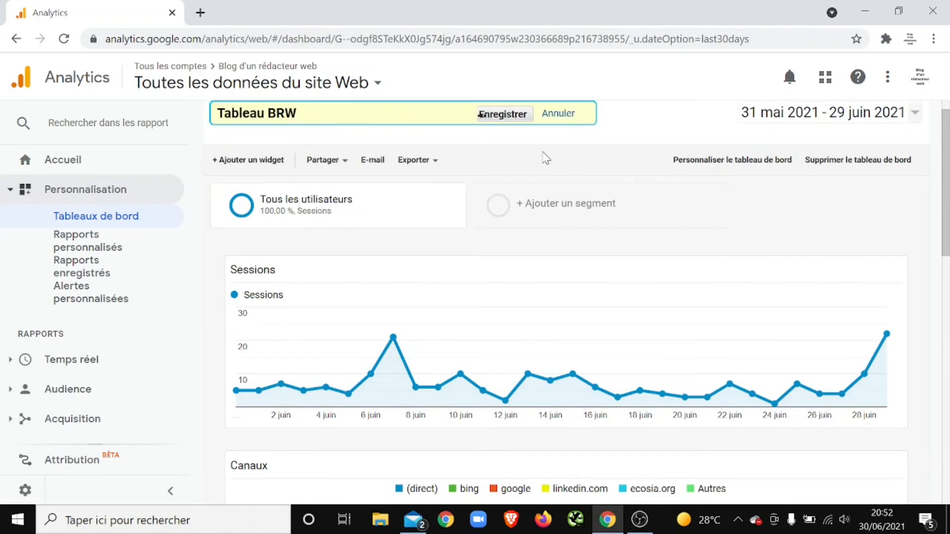
click(564, 115)
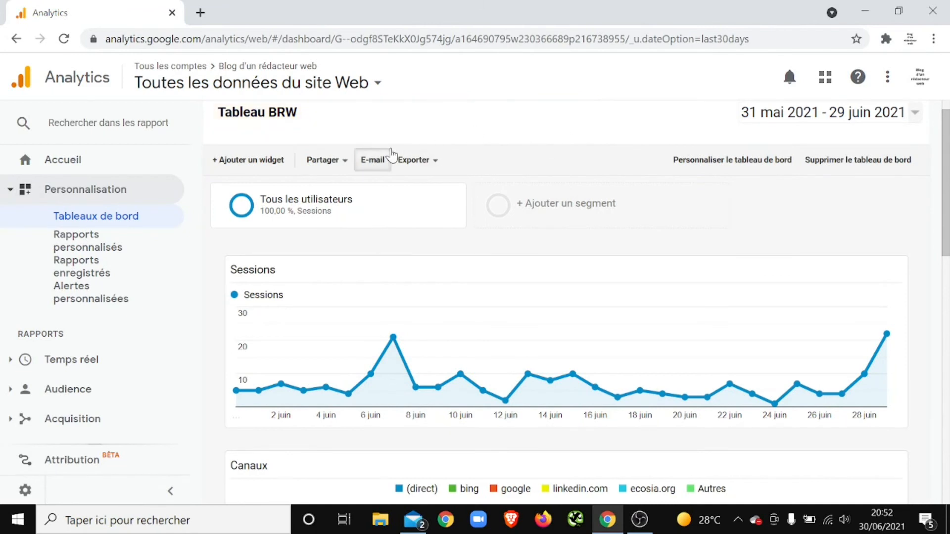
Step: Start an e-mail of the dashboard report, enter two recipient e-mail addresses and view the available sending frequencies
click(372, 159)
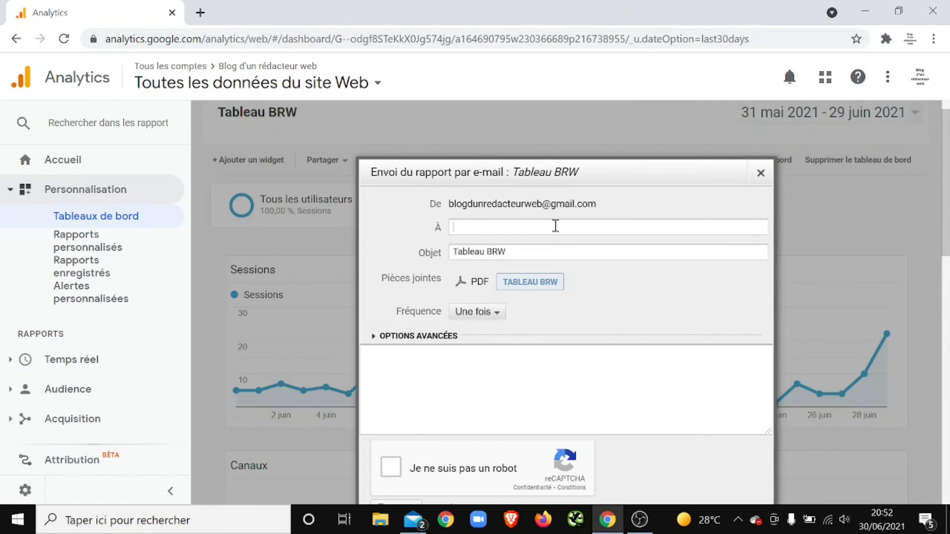
text(test@gmail.com, test)
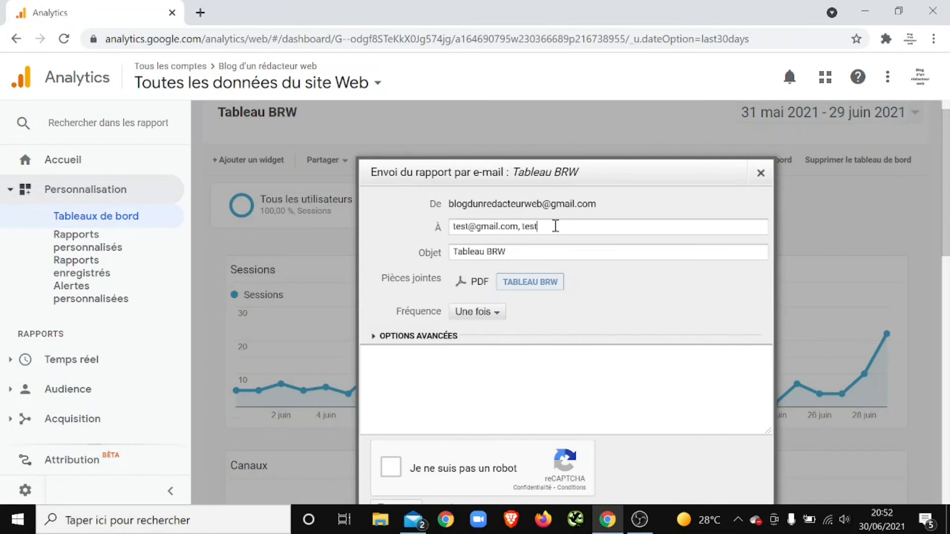
text(2@gmail.com)
click(487, 313)
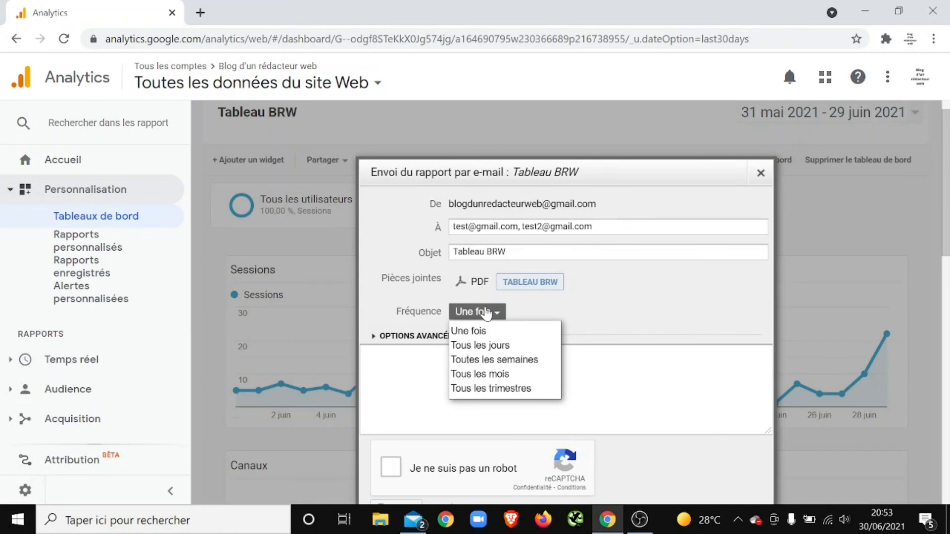
click(681, 402)
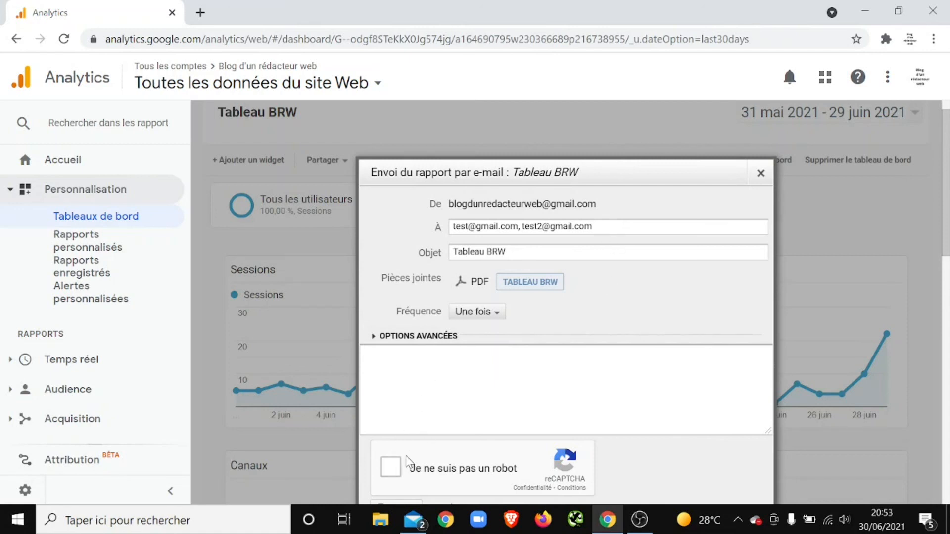
Step: Complete the reCAPTCHA check, close the report e-mail form without sending and return to the start of the dashboard
click(391, 467)
click(948, 296)
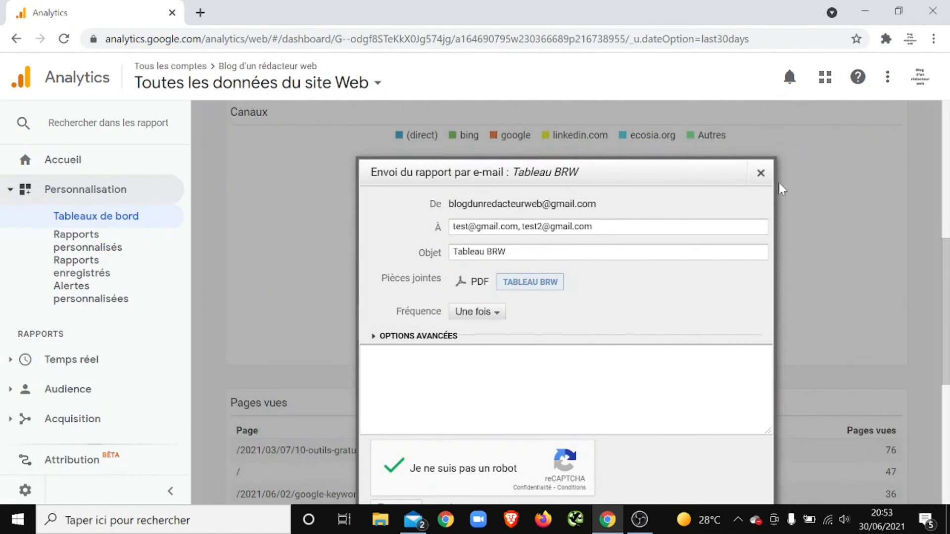
click(763, 177)
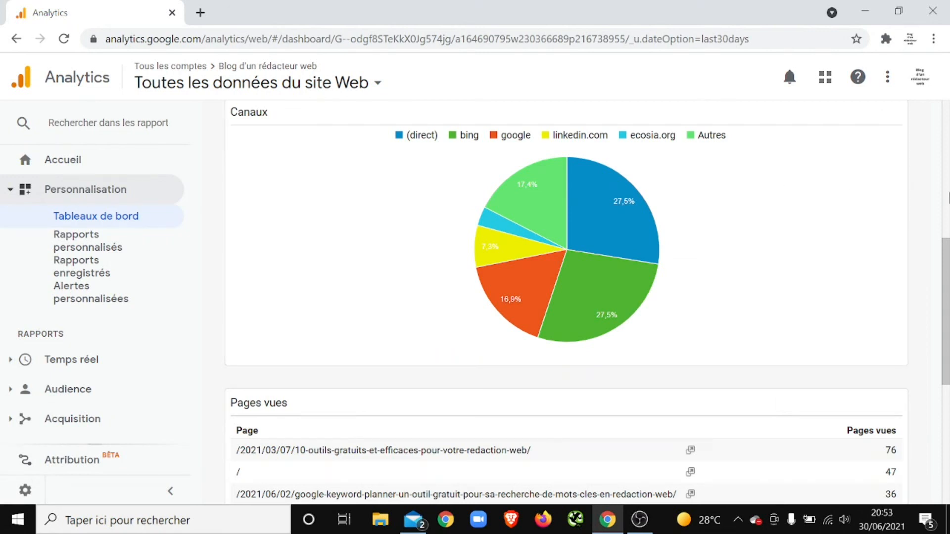
click(948, 193)
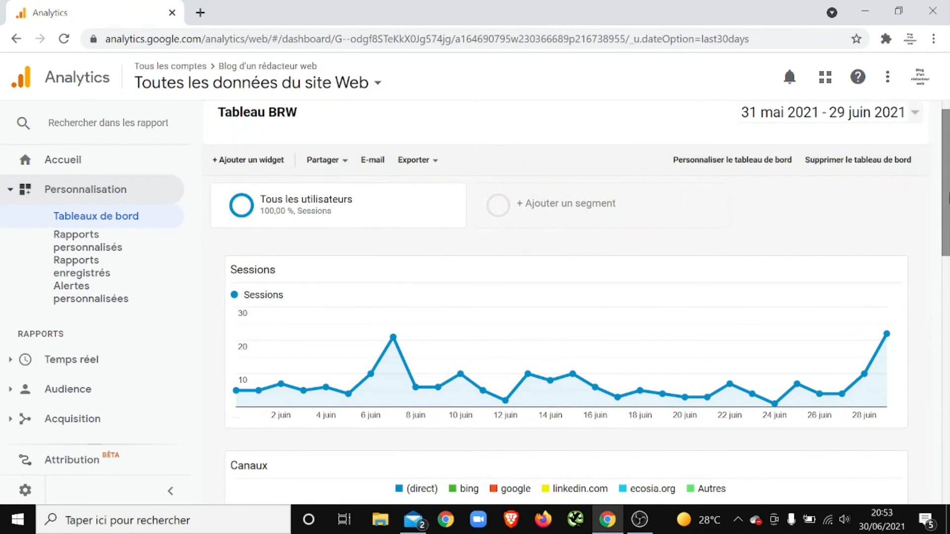